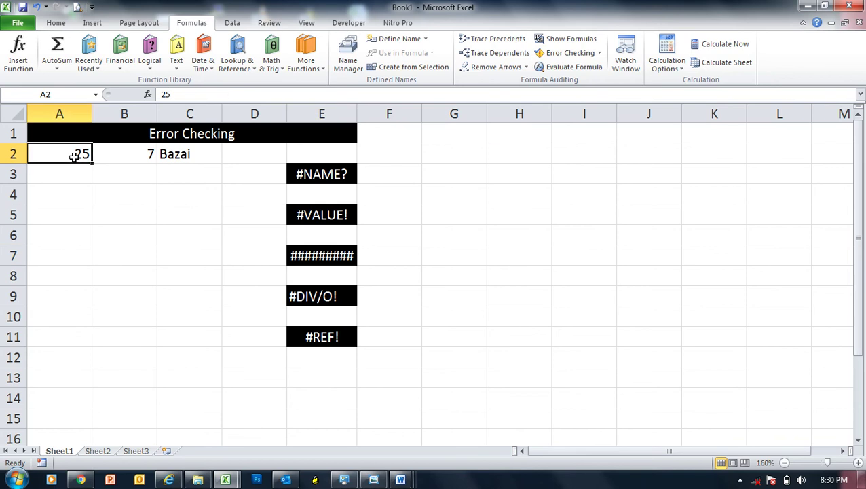
- Examine the sample values in cells A2 to C2 and the five error examples in column E
click(120, 159)
click(180, 155)
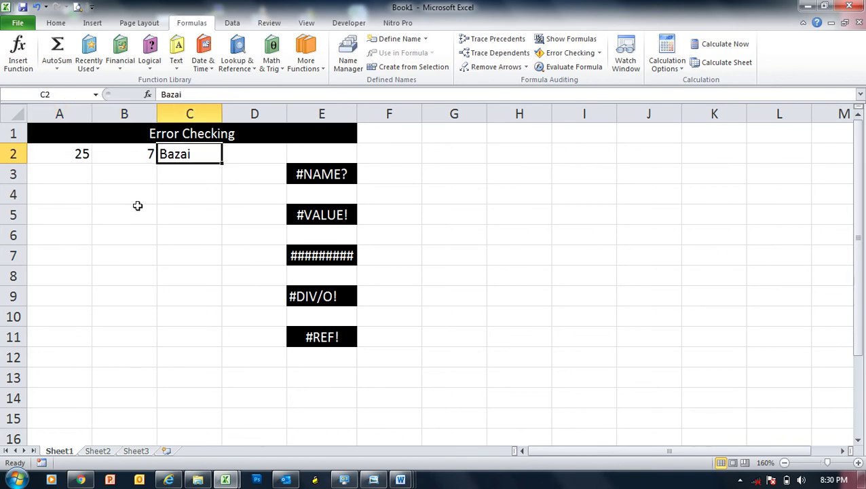
click(310, 174)
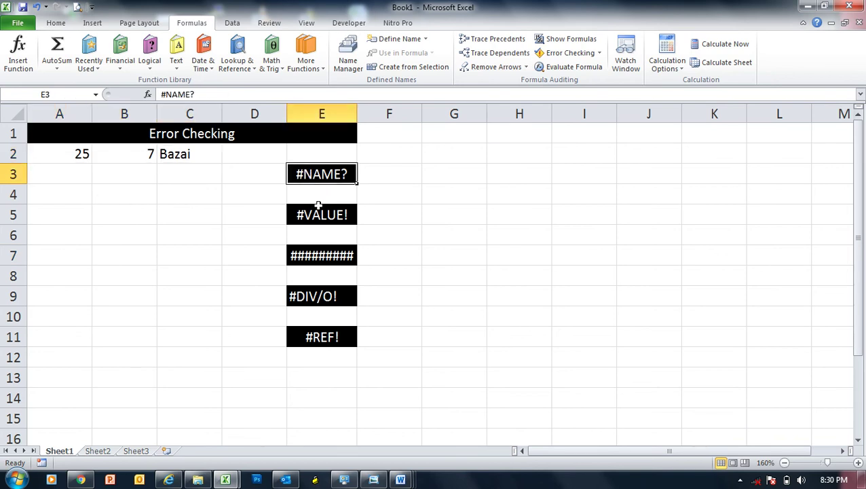
click(322, 218)
click(326, 255)
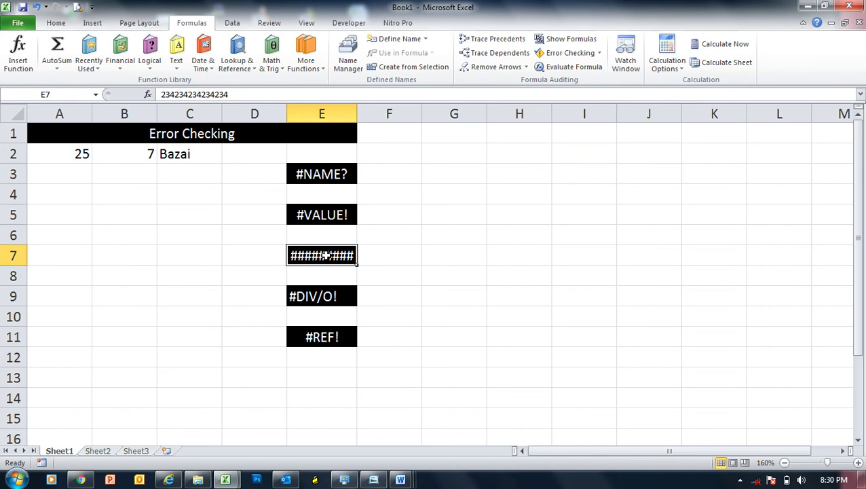
click(323, 294)
click(328, 337)
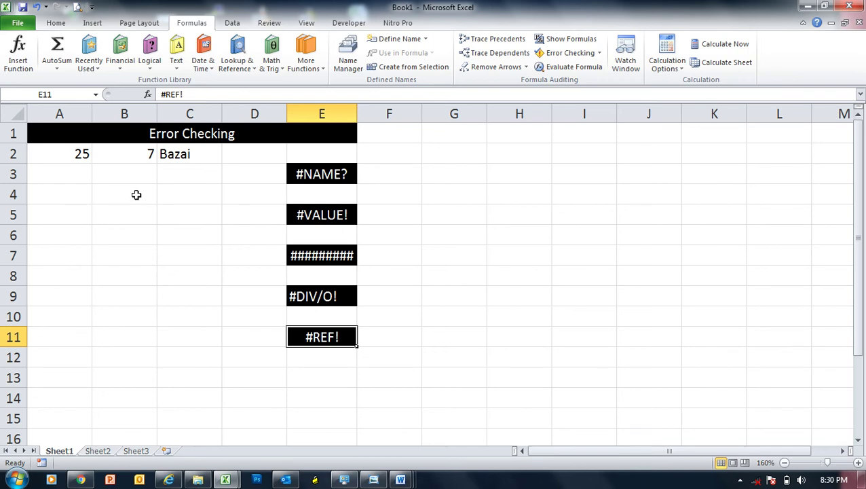
click(76, 154)
click(122, 155)
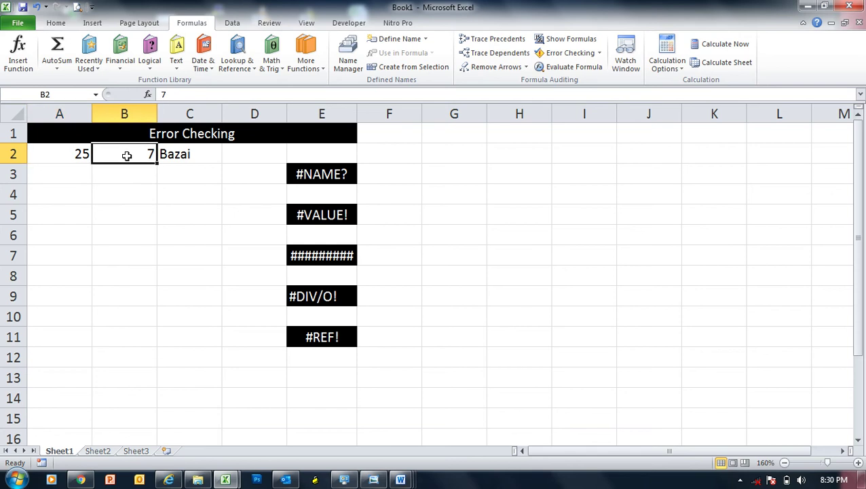
click(174, 155)
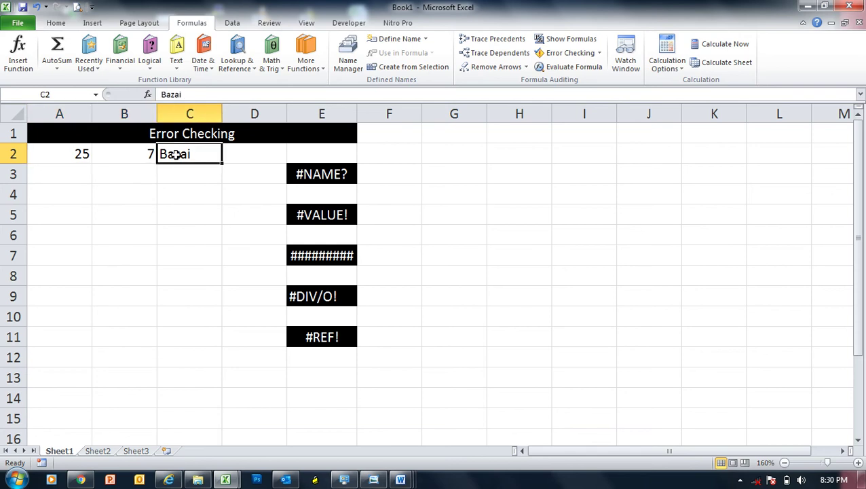
- Enter the formula =MAX(A2:B2) in cell B4 to find the larger of the two numbers
click(135, 197)
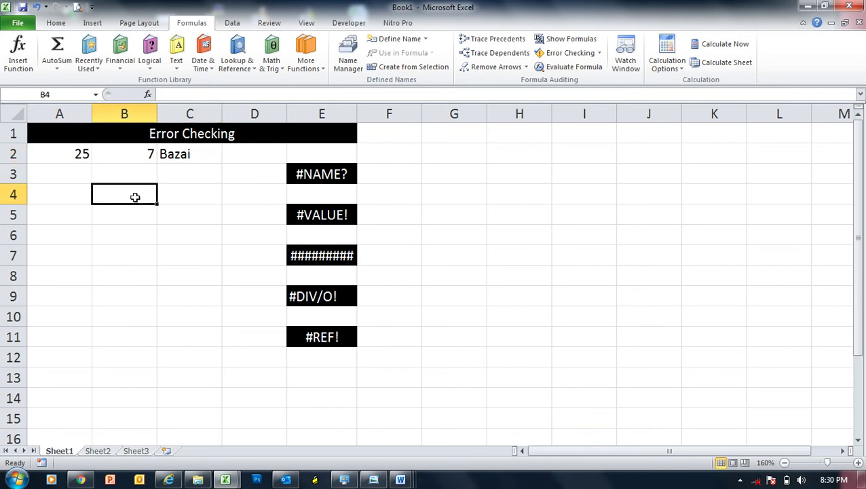
text(m)
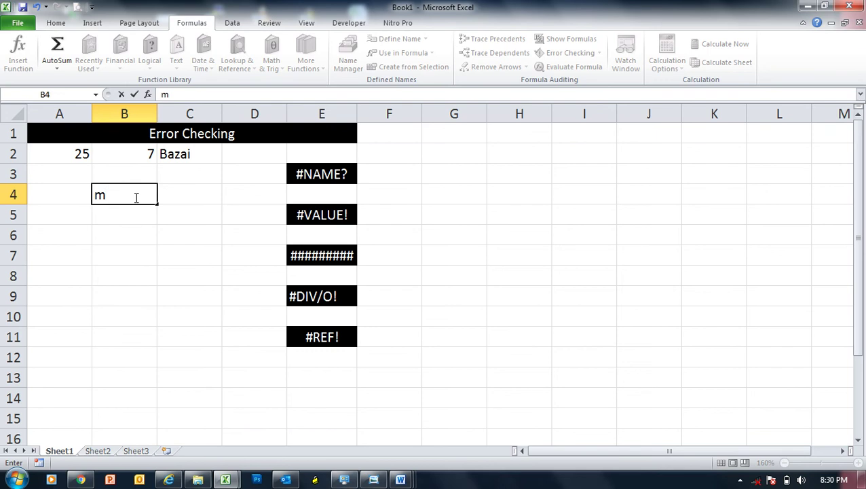
key(BackSpace)
text(=max()
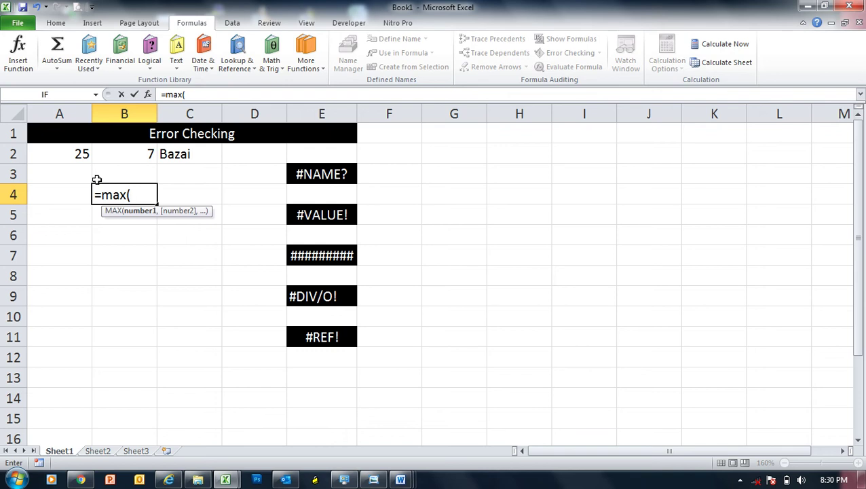
click(84, 154)
drag(83, 154, 117, 154)
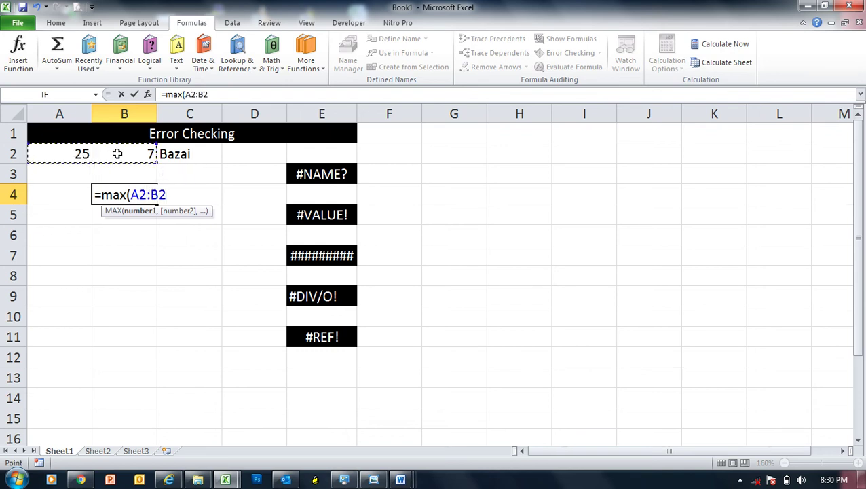
key(Return)
key(Up)
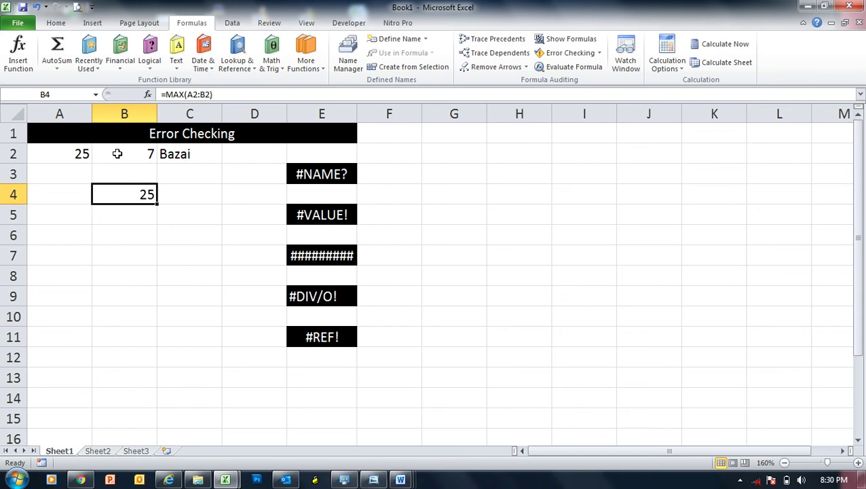
- Misspell the function name in B4's formula so it reads =MeX(A2:B2), then reselect the cell
click(181, 94)
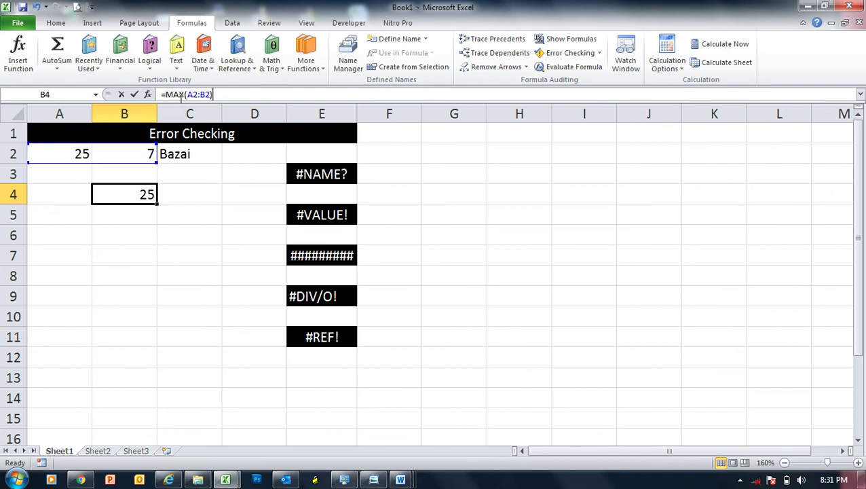
key(BackSpace)
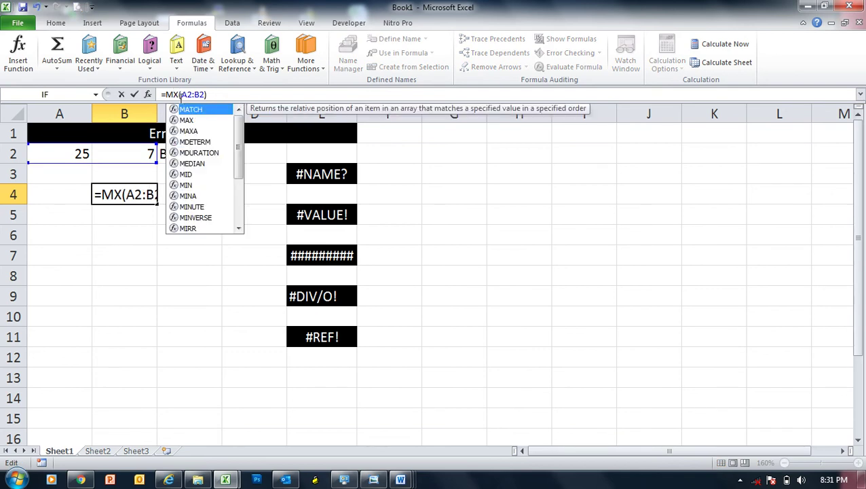
text(e)
key(Return)
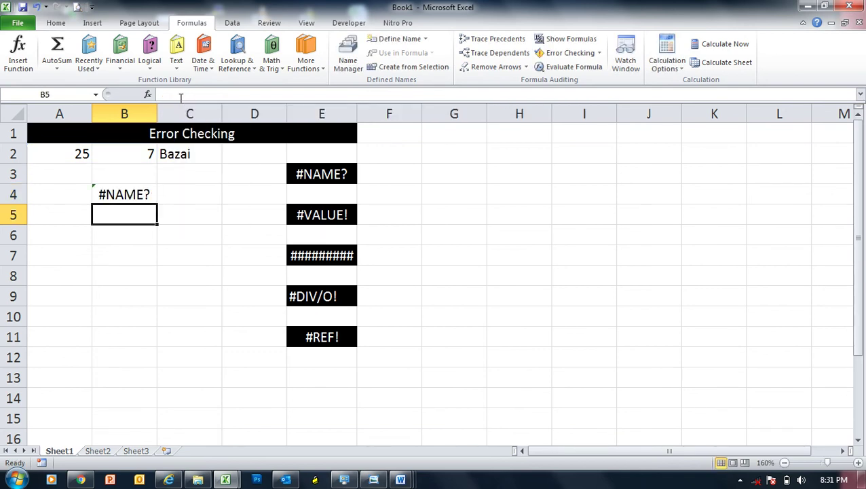
key(Up)
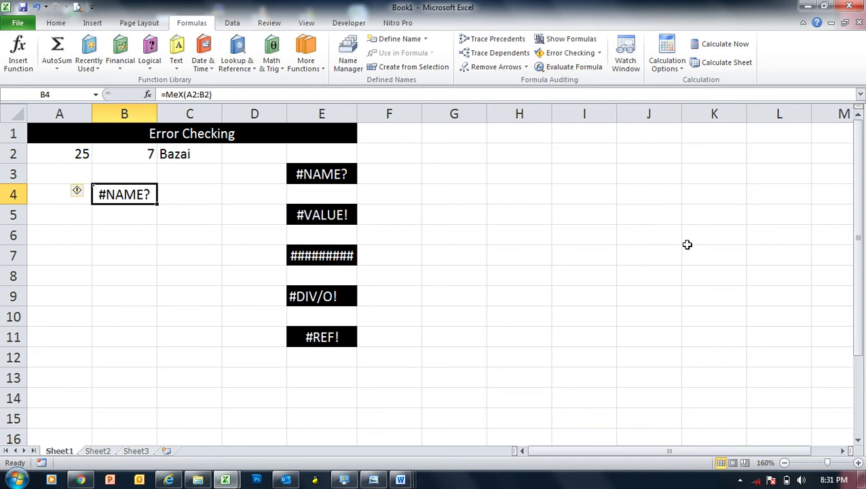
click(741, 480)
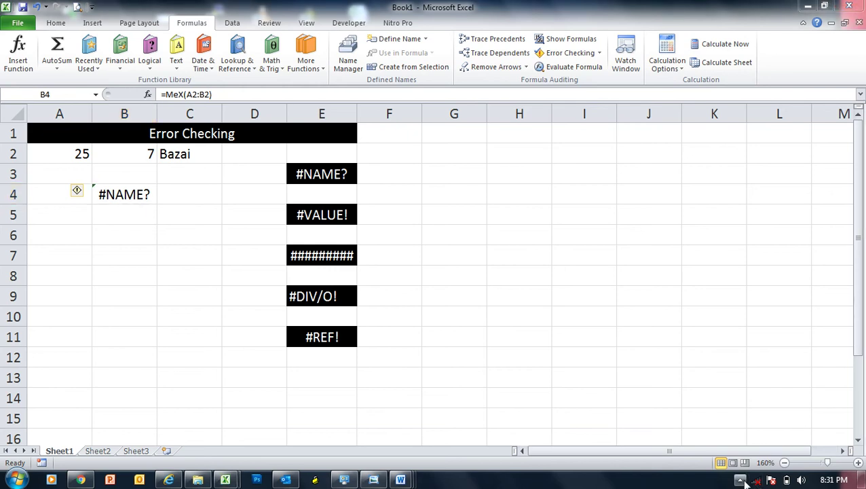
click(615, 340)
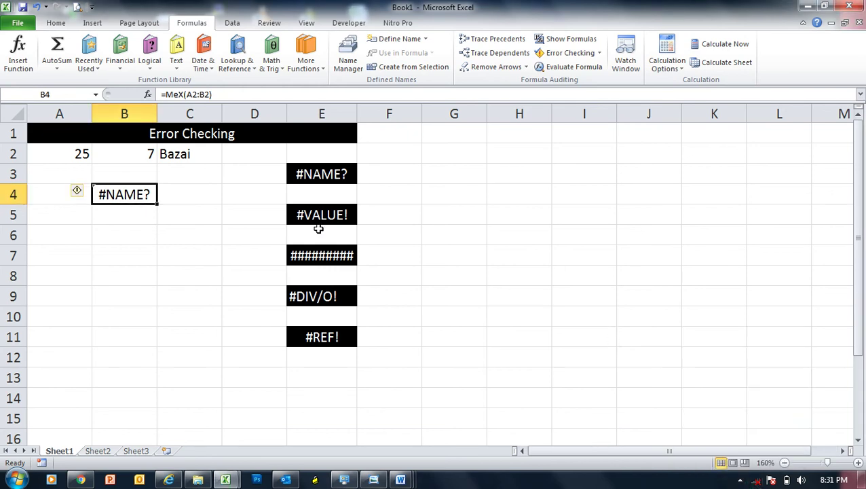
- Replace the formula in cell B4 with =MIN(A2:B2) to find the smaller of the two numbers
text(=min()
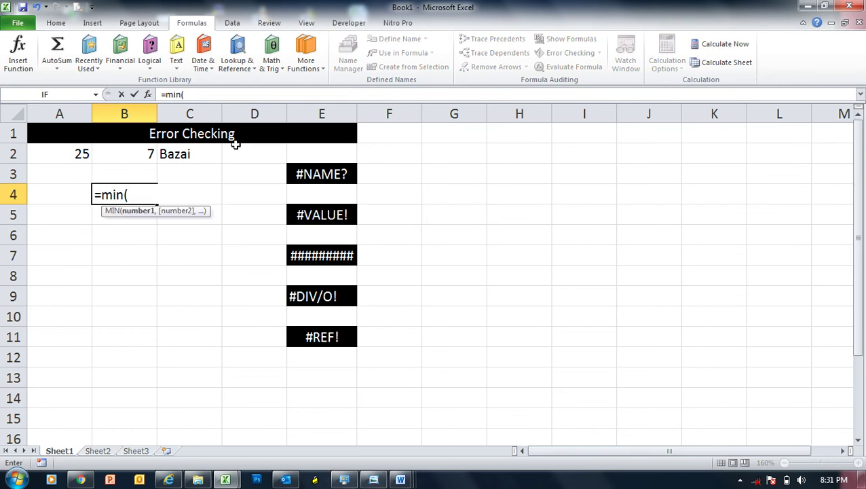
click(81, 155)
drag(82, 154, 110, 154)
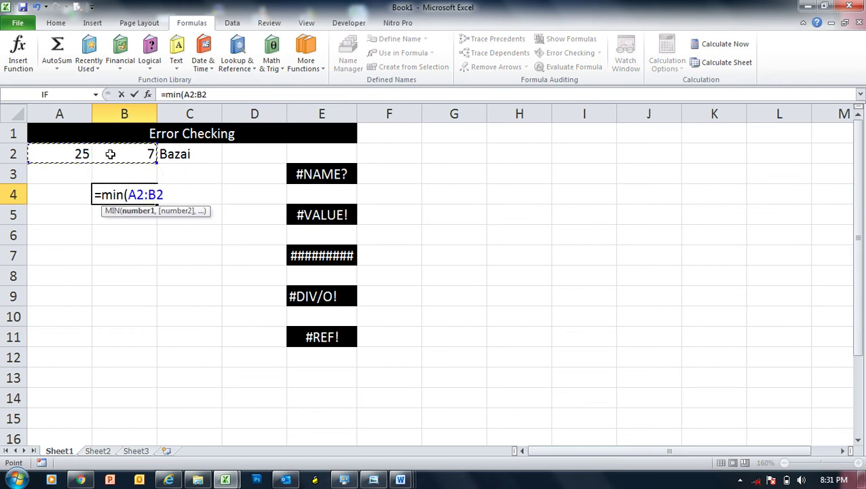
text())
key(Return)
key(Up)
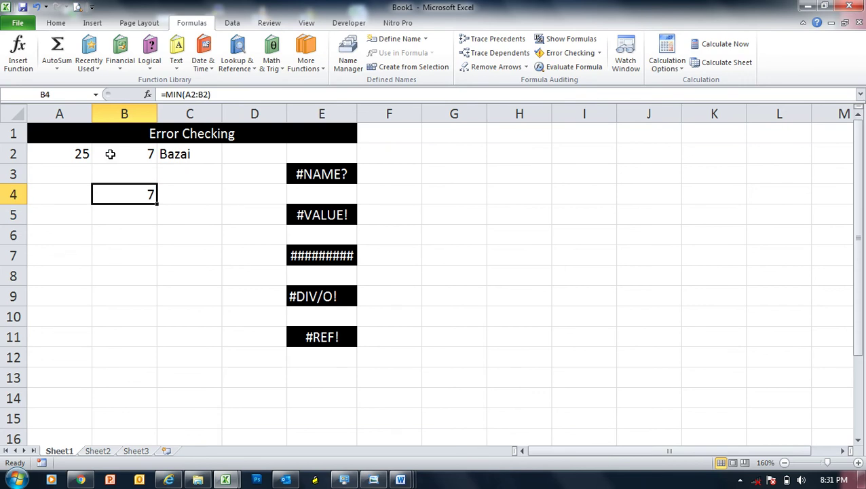
- Remove the letter I from the function name in B4 so the formula reads =MN(A2:B2)
click(176, 94)
key(BackSpace)
key(Return)
key(Up)
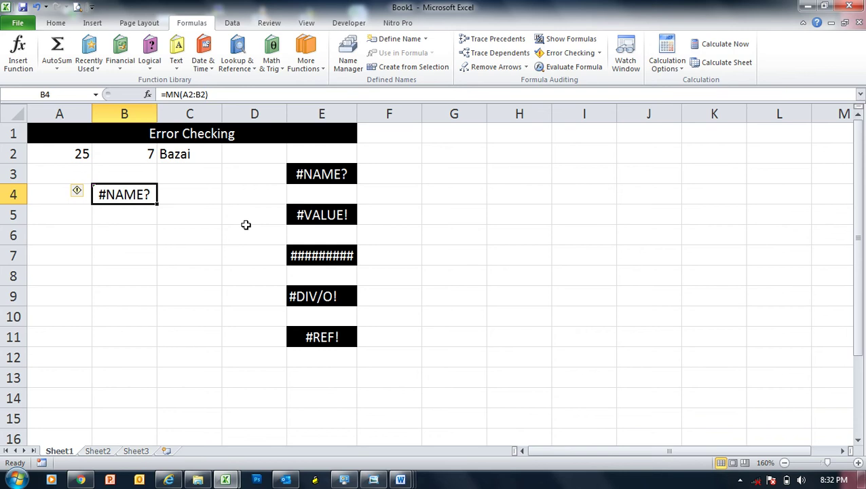
key(Down)
key(Down)
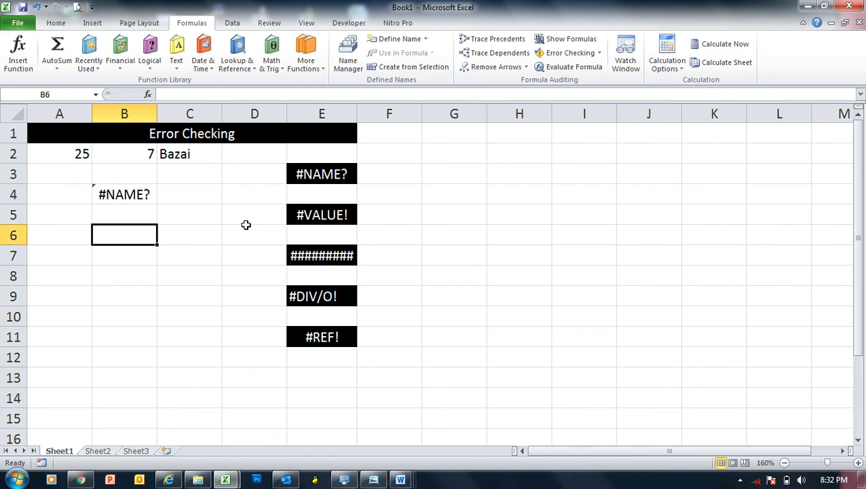
text(=)
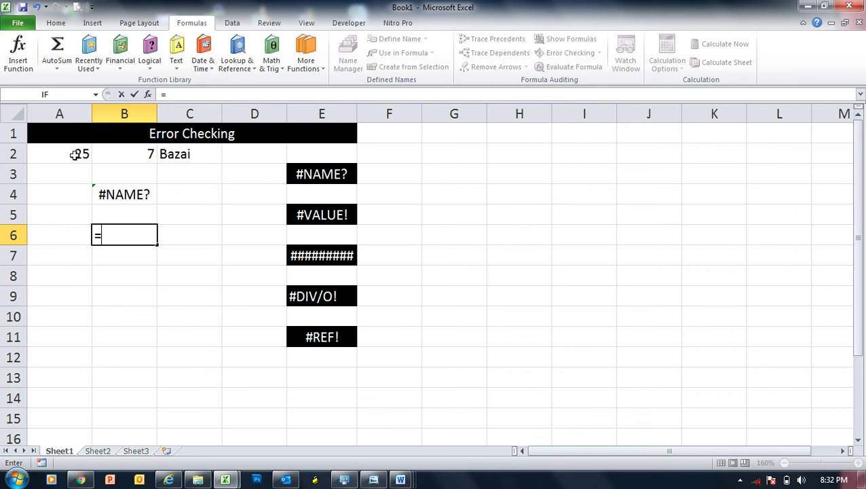
click(741, 480)
click(719, 397)
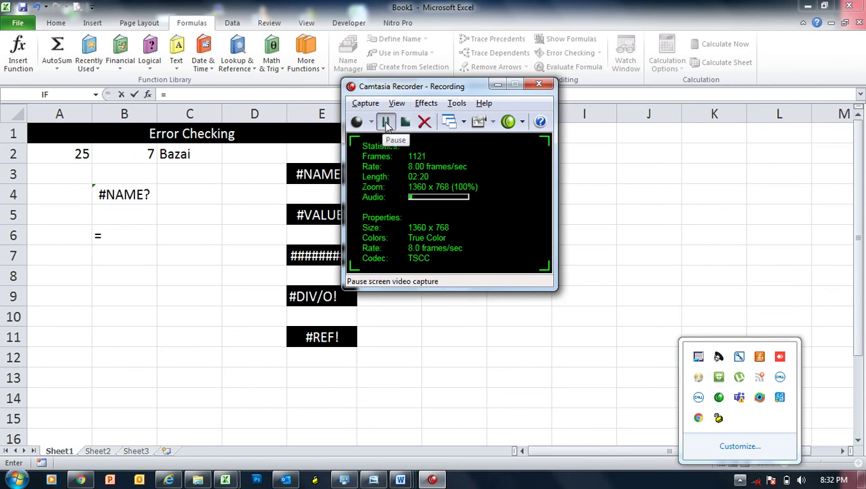
click(498, 85)
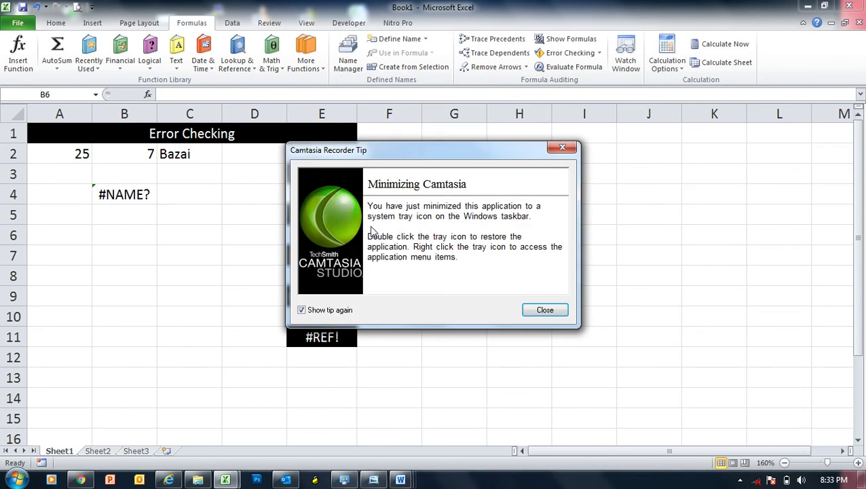
click(557, 314)
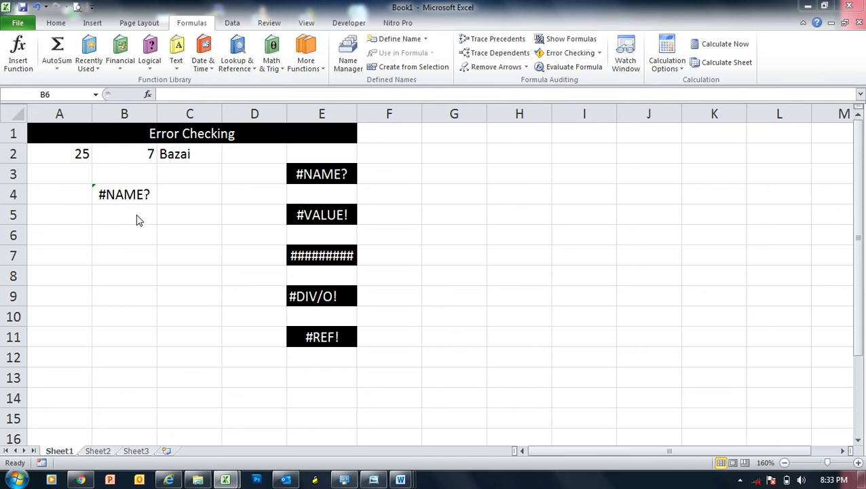
- Enter the formula =A2+B2+C2 in cell B6, adding the two numbers and the text cell
click(128, 233)
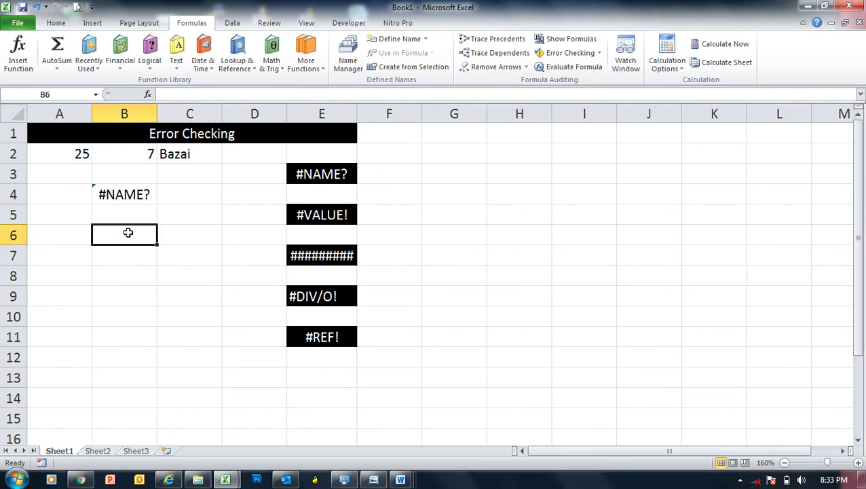
text(=)
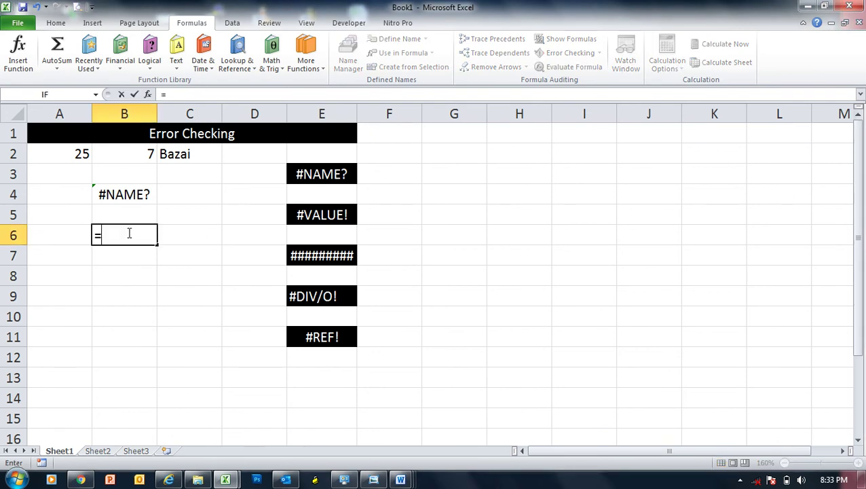
click(81, 155)
text(+)
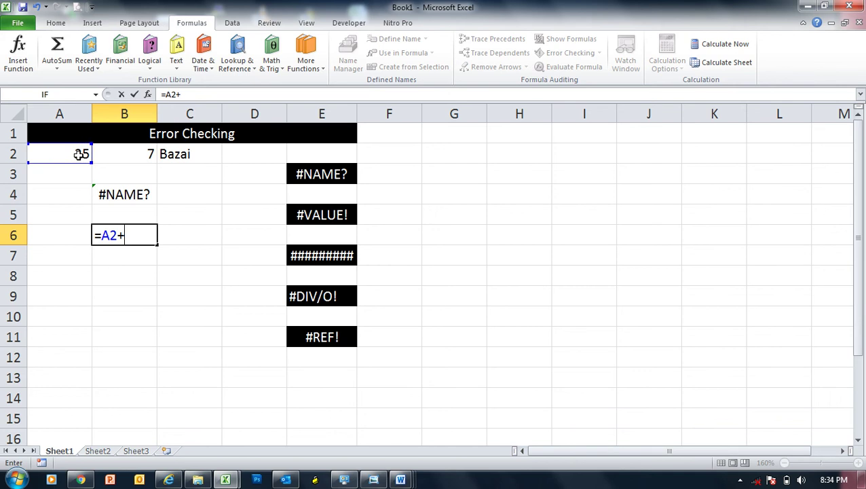
click(140, 156)
text(+)
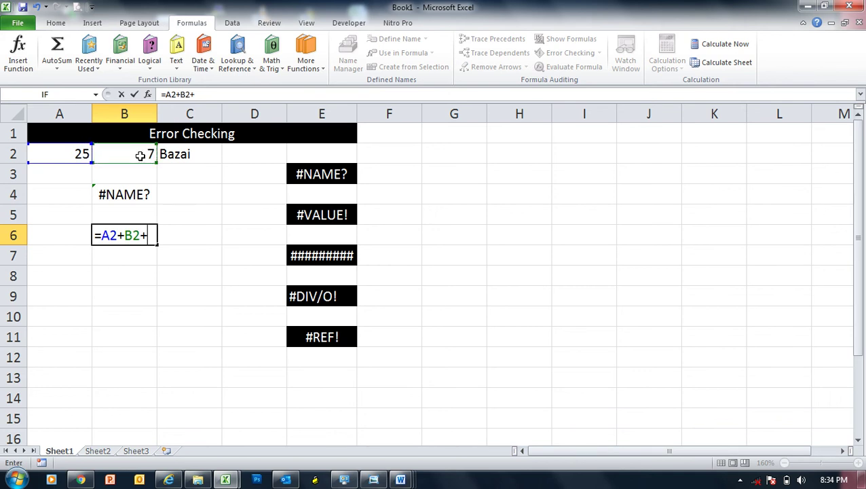
click(197, 154)
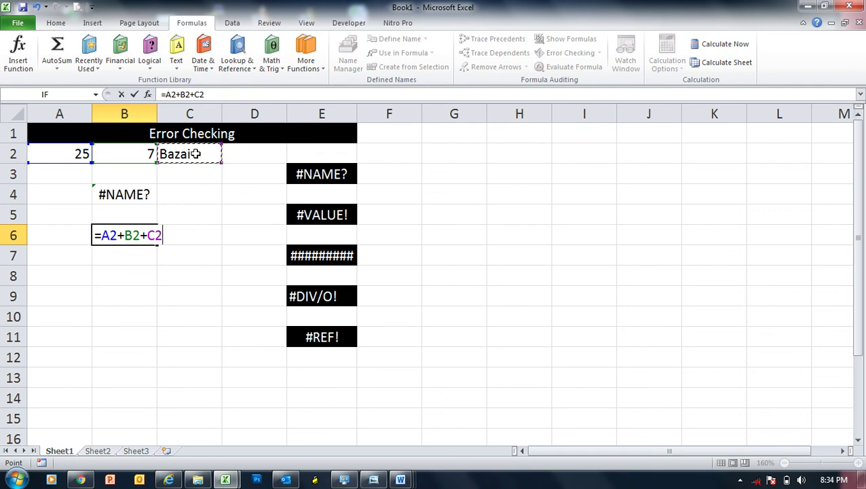
key(Return)
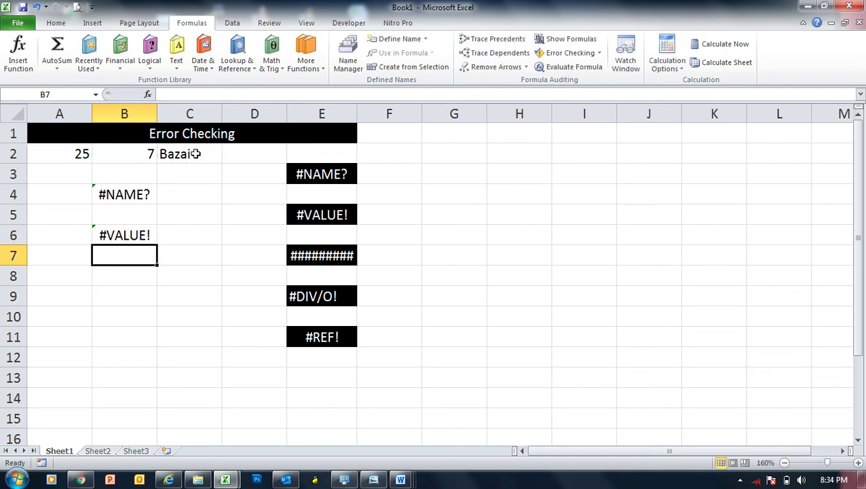
key(Up)
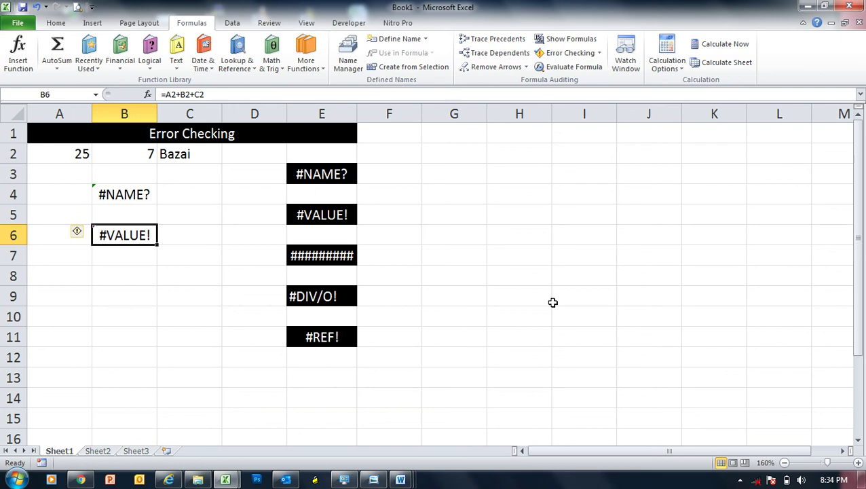
- Examine the long number stored in cell E7 behind the hash signs
key(Down)
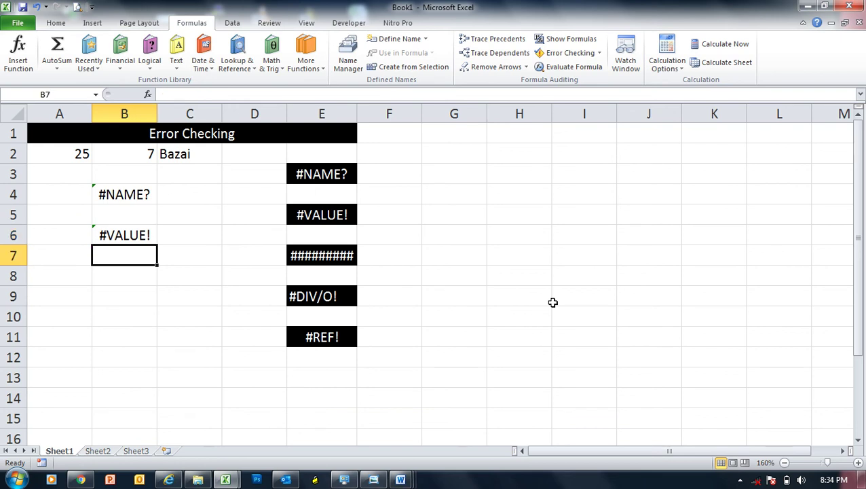
key(Right)
key(Right)
key(Right)
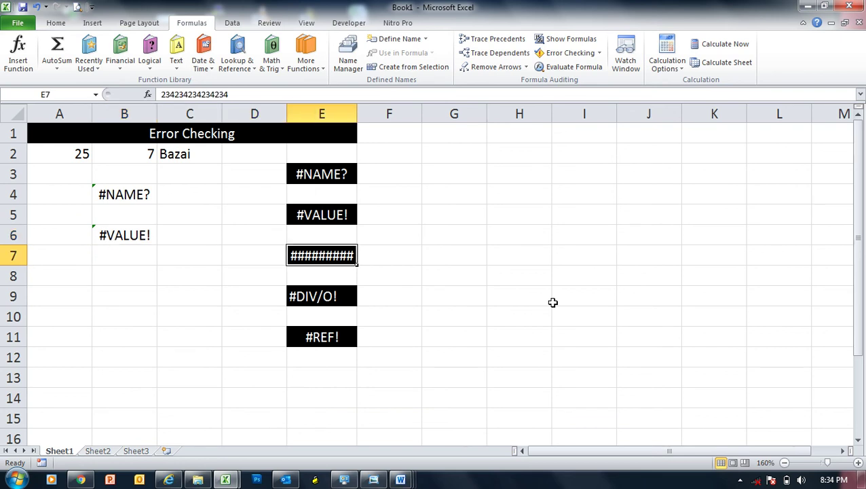
key(Left)
key(Left)
key(Right)
key(Right)
click(228, 94)
drag(229, 93, 158, 100)
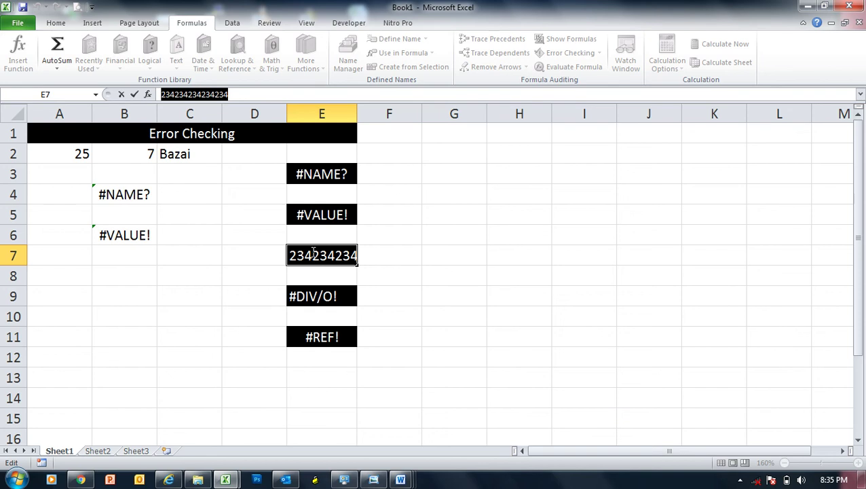
key(Return)
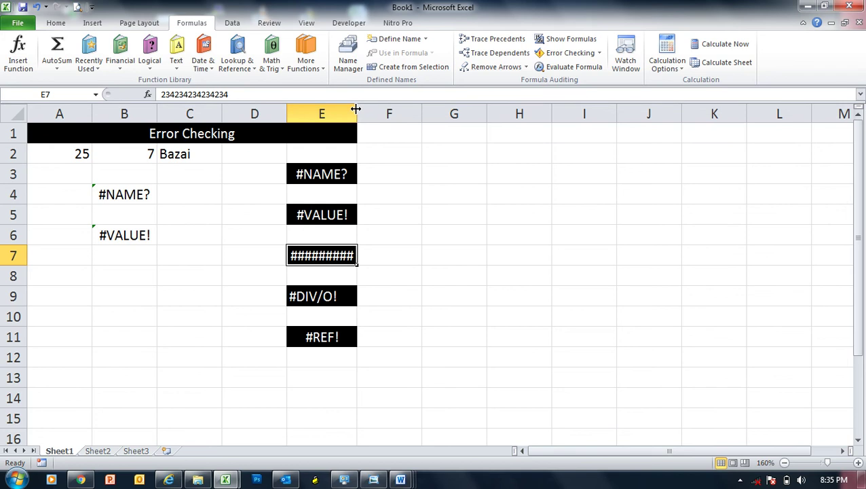
- Widen column E to more than double its width and change E7's number format to General
drag(356, 108, 463, 114)
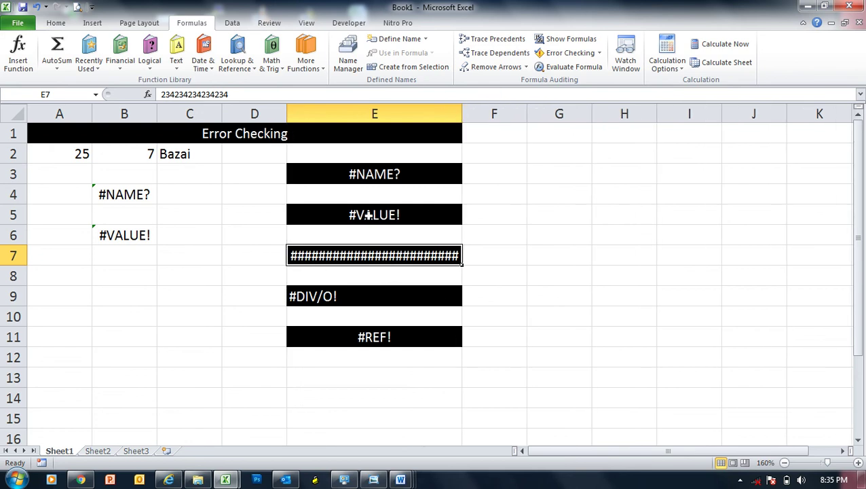
click(59, 26)
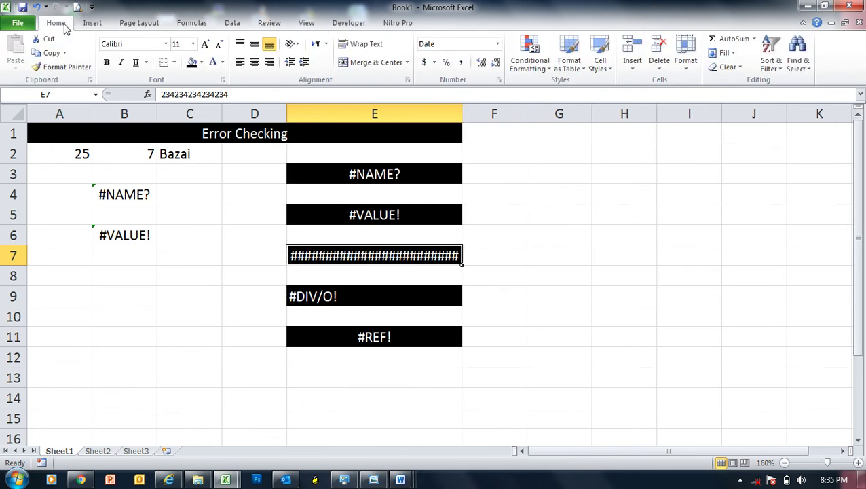
click(499, 44)
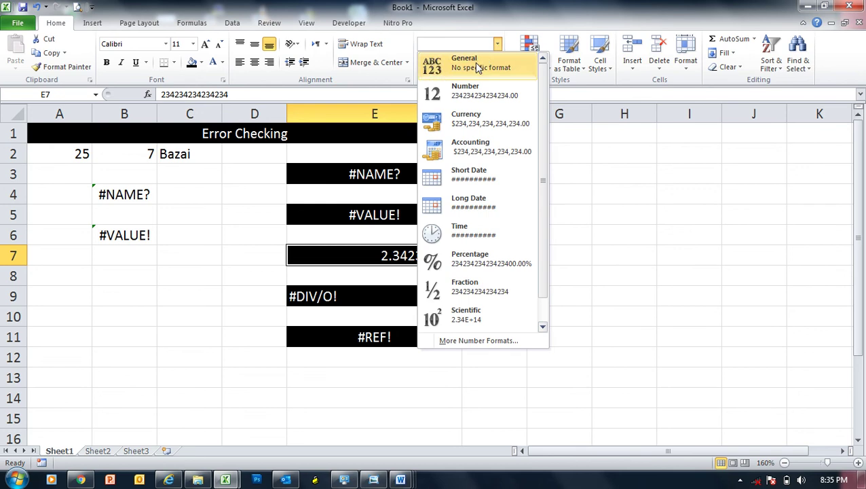
click(477, 67)
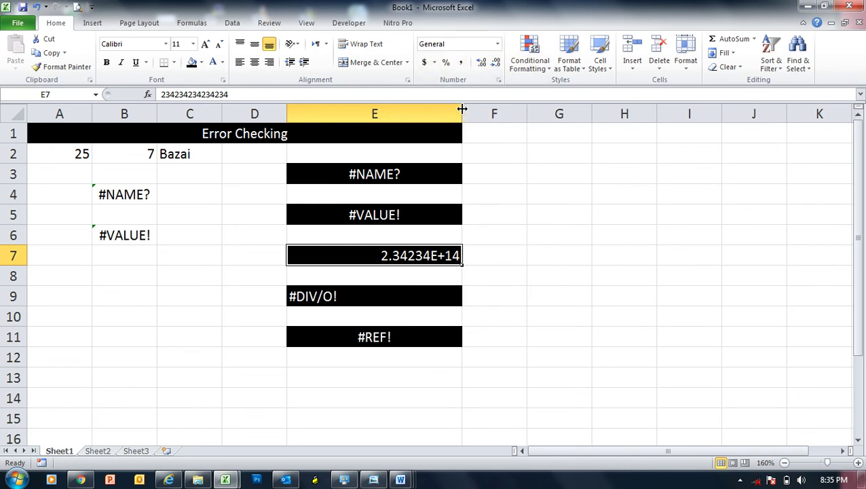
- Narrow column E to fit its contents and apply the Time number format to cell E7
drag(462, 113, 365, 113)
double_click(365, 113)
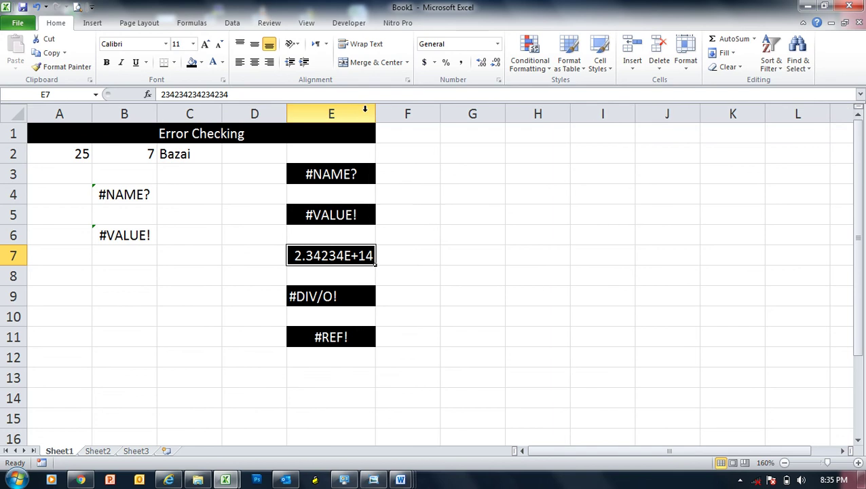
click(497, 44)
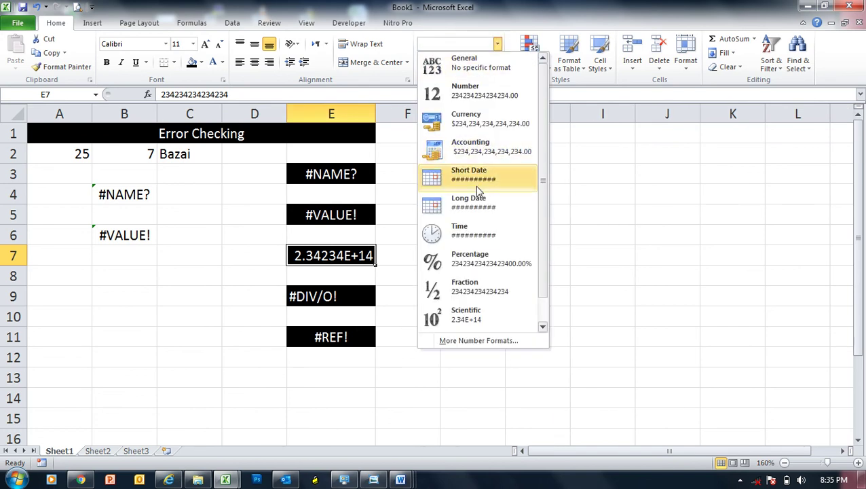
click(475, 233)
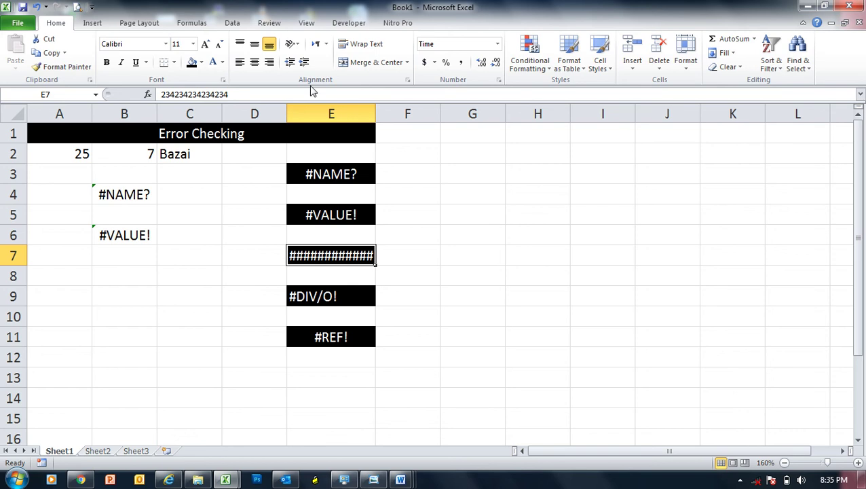
- Replace the number in cell E7 with 23432432 and reselect the cell
drag(246, 94, 80, 94)
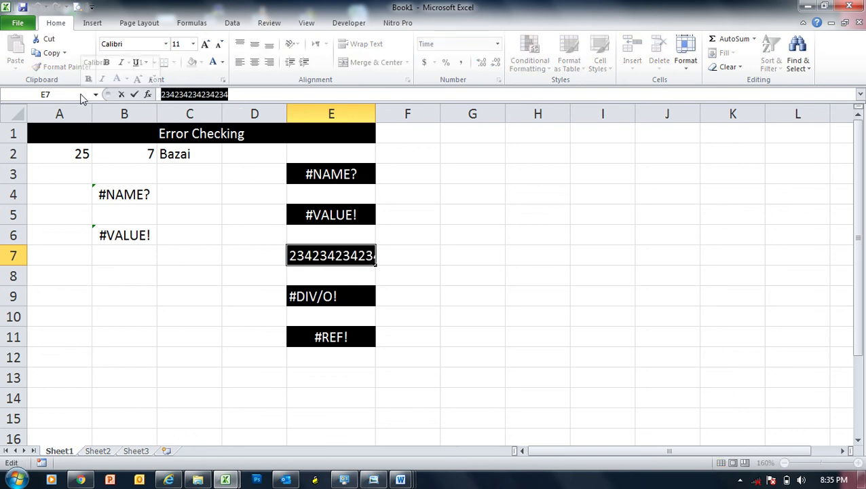
text(2werwe)
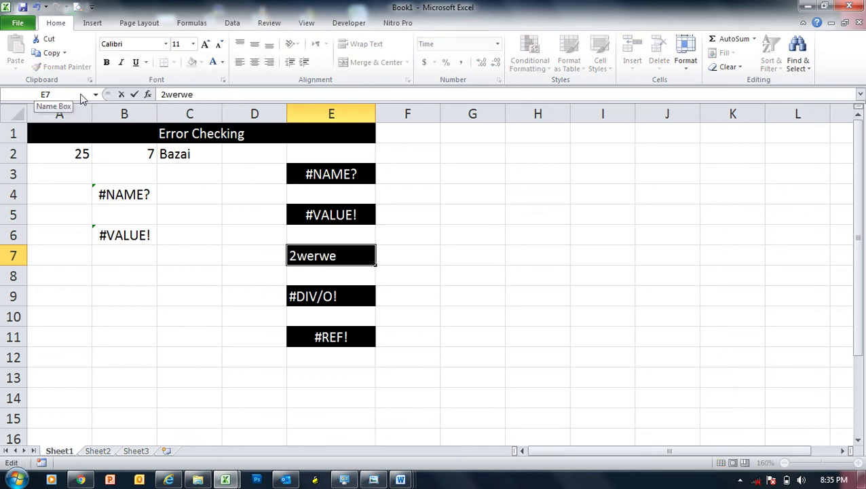
key(BackSpace)
key(BackSpace)
key(BackSpace)
key(BackSpace)
key(BackSpace)
key(BackSpace)
text(23432432)
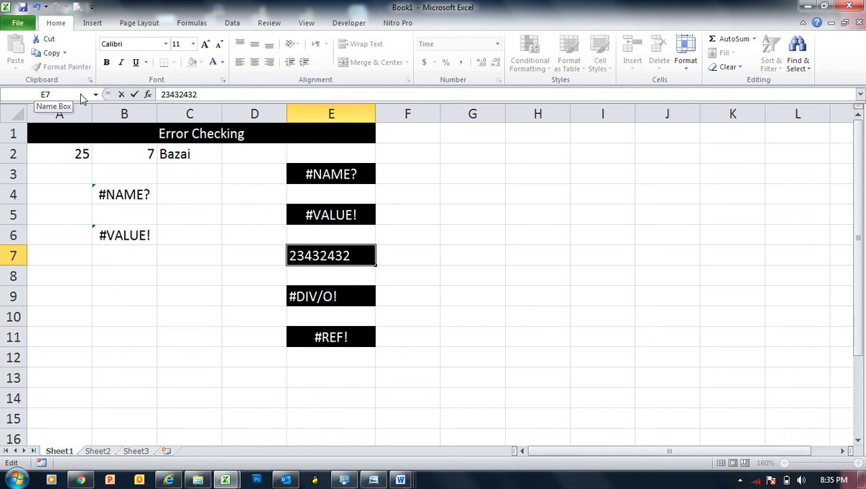
key(Return)
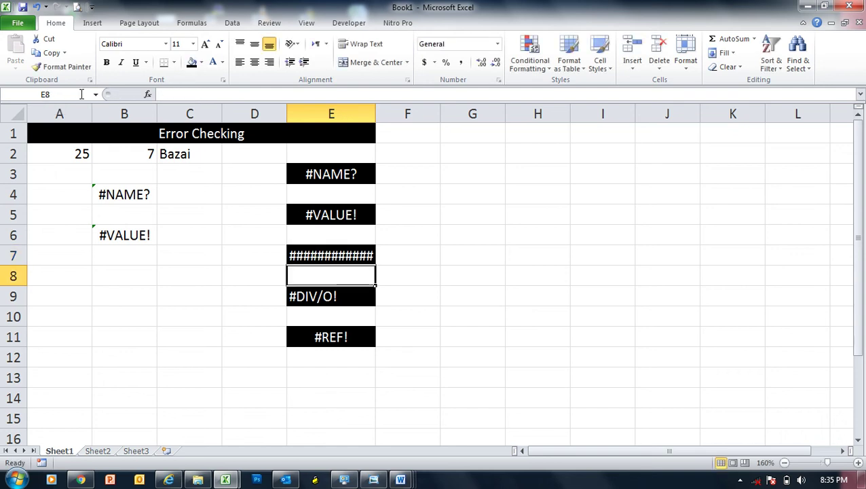
key(Up)
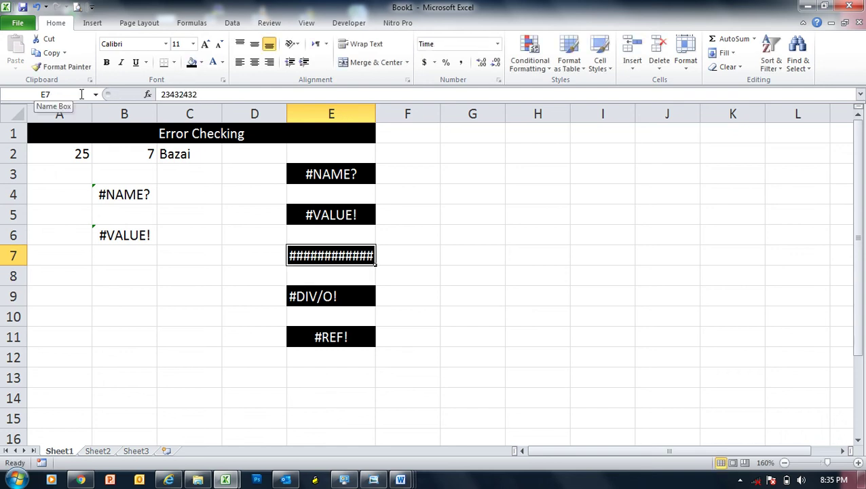
- Try the General number format on cell E7, and undo both that format change and the replaced number
click(497, 43)
click(462, 63)
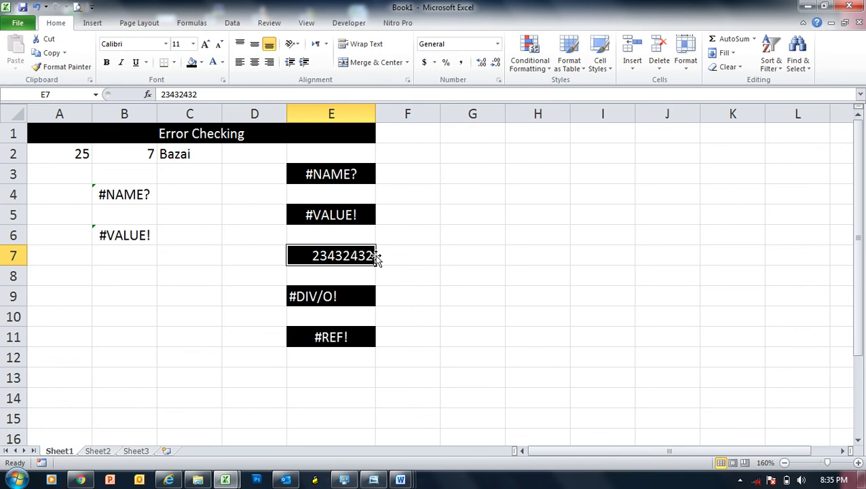
key(ctrl+shift+2)
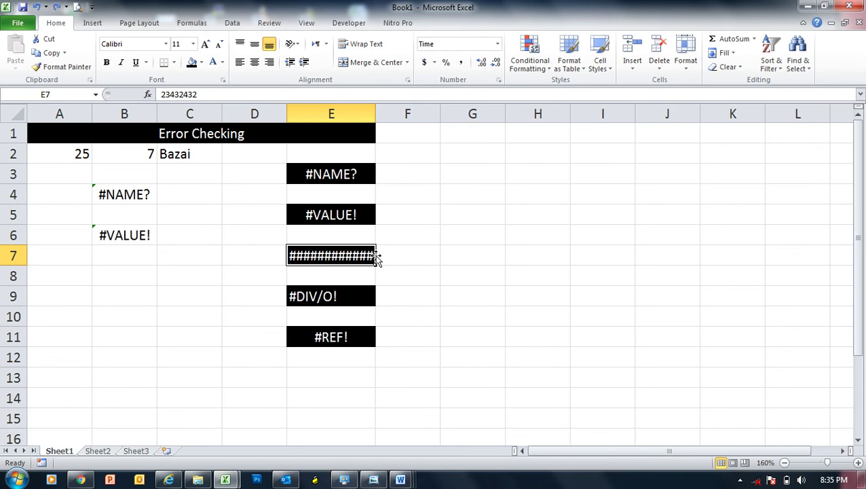
key(ctrl+z)
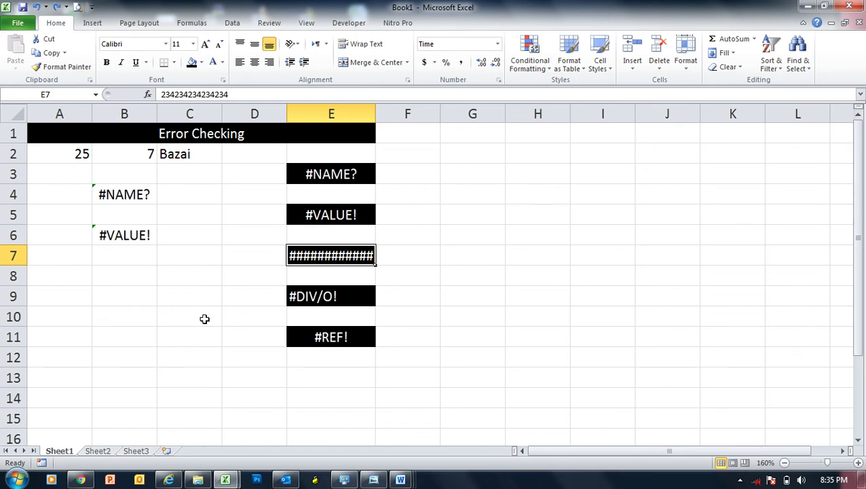
- Enter the formula =25/0 in cell B10 to divide by zero, and reselect the cell
click(139, 301)
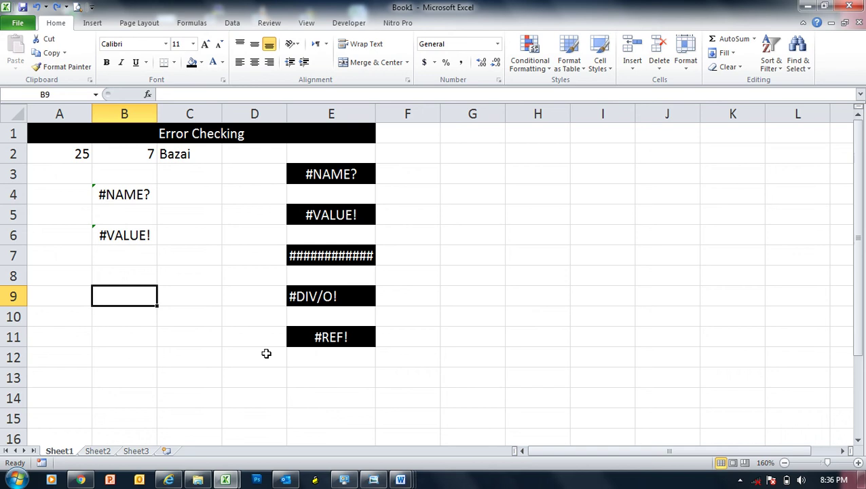
click(136, 320)
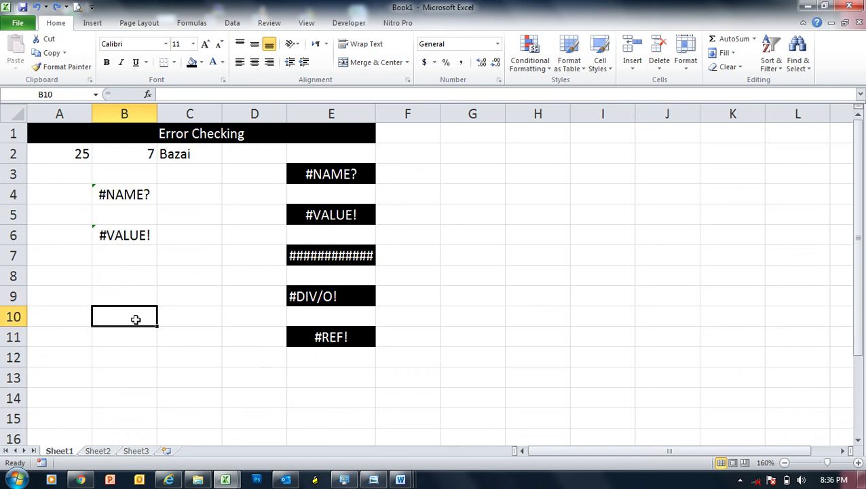
text(=)
click(82, 155)
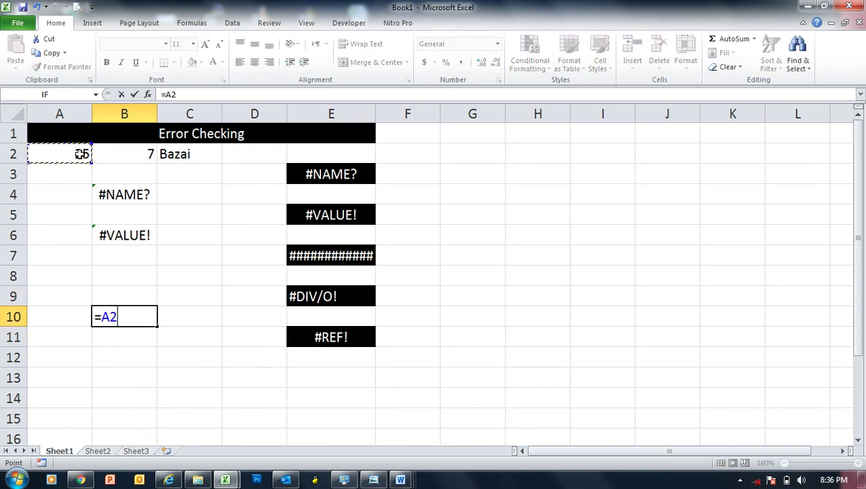
key(BackSpace)
key(BackSpace)
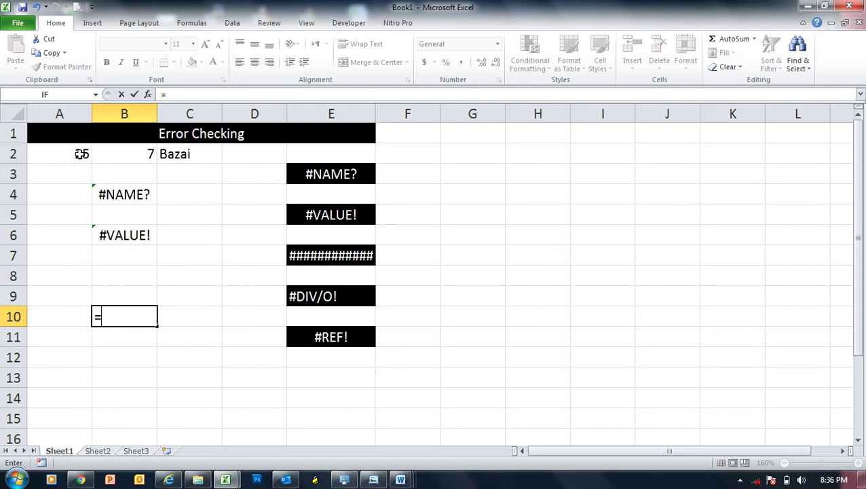
text(25/7)
key(BackSpace)
text(0)
key(Return)
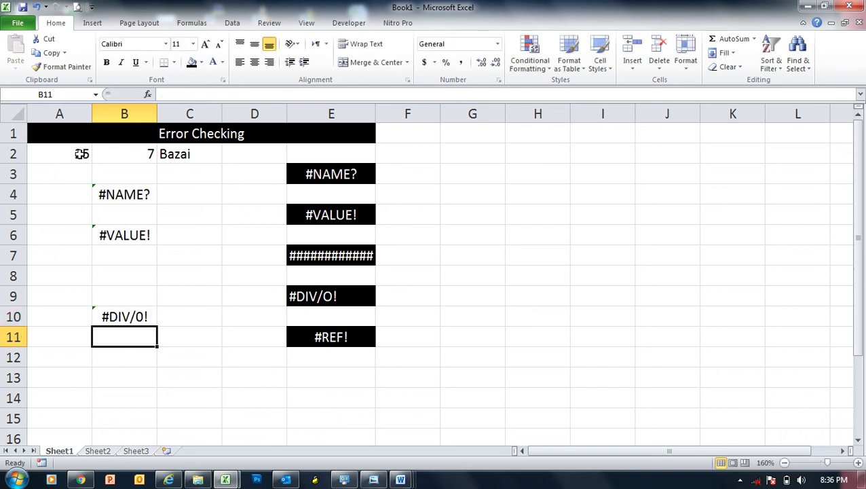
key(Up)
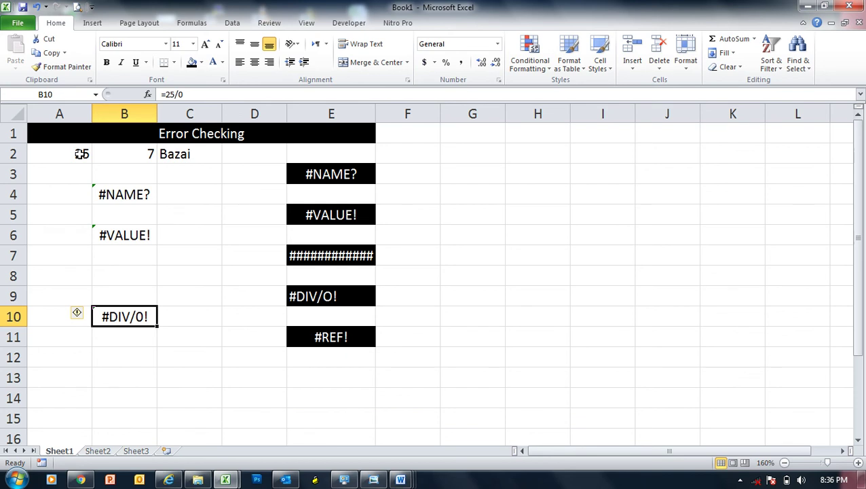
- Enter the same division formula =25/0 in cell B10 once more
text(=25/)
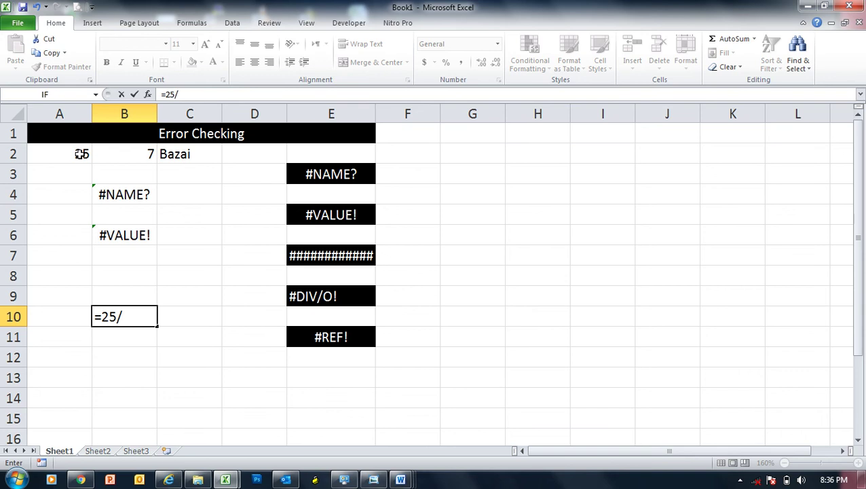
text(0)
key(Return)
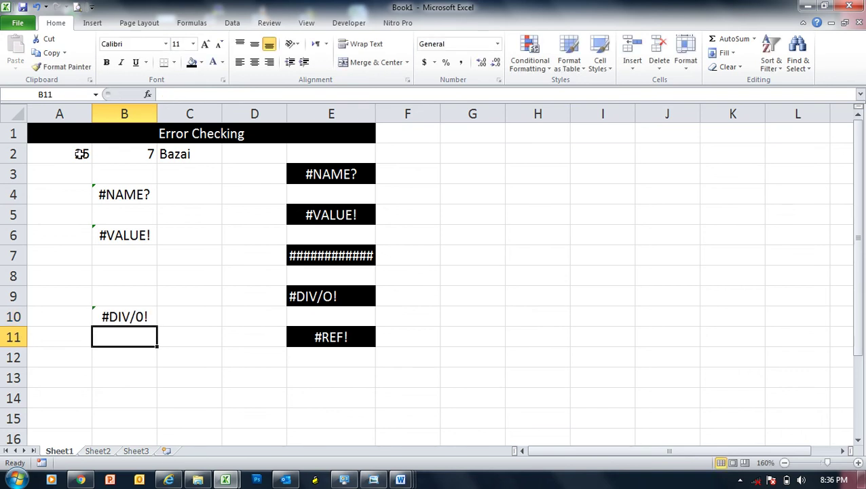
- Enter the formula =A2+B2 in cell C10 to add the two numbers
key(Up)
key(Right)
text(=)
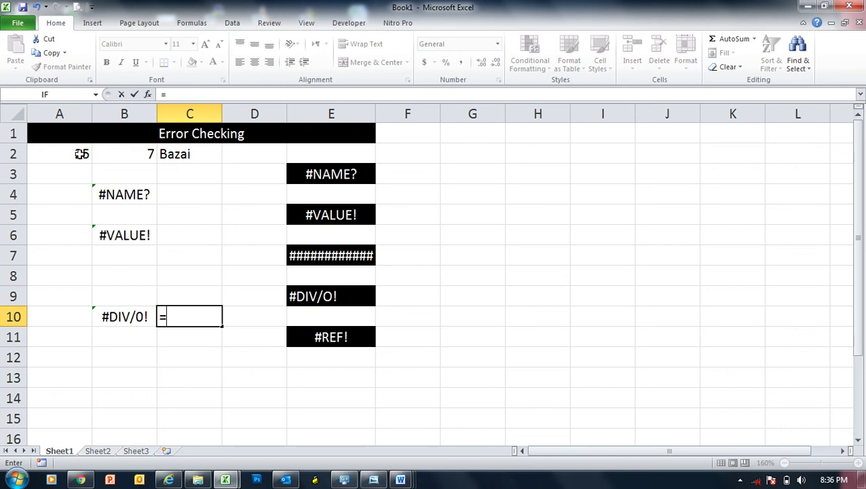
click(81, 155)
text(+)
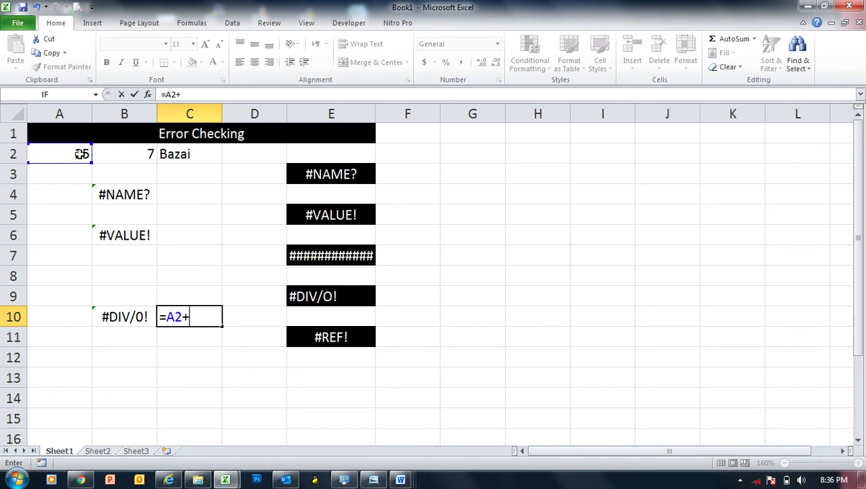
key(Right)
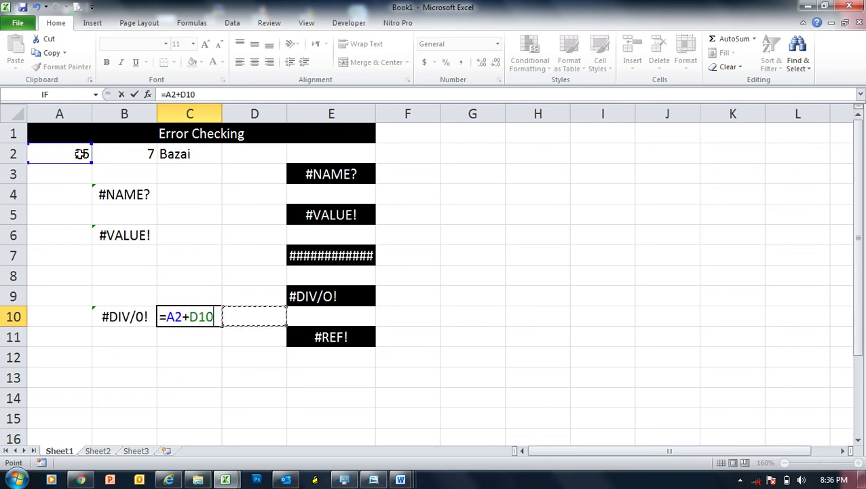
click(122, 155)
key(Return)
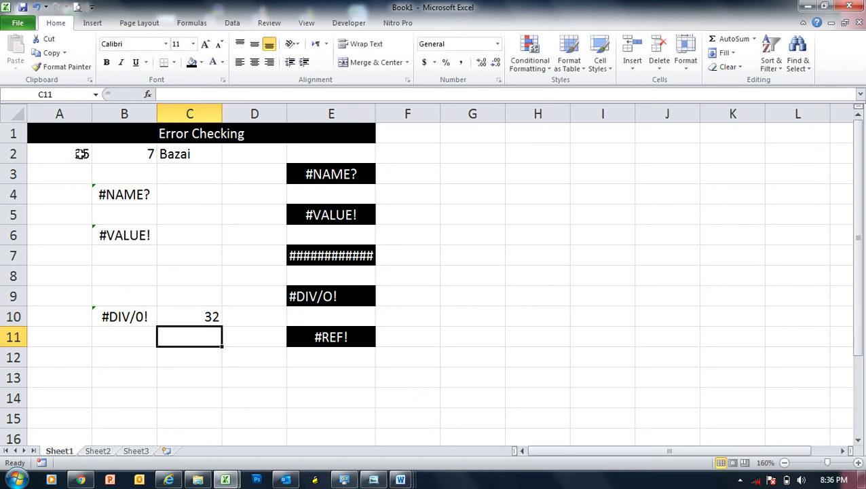
- Clear the numbers from cells A2:B2 and undo the deletion
drag(79, 154, 112, 156)
key(Delete)
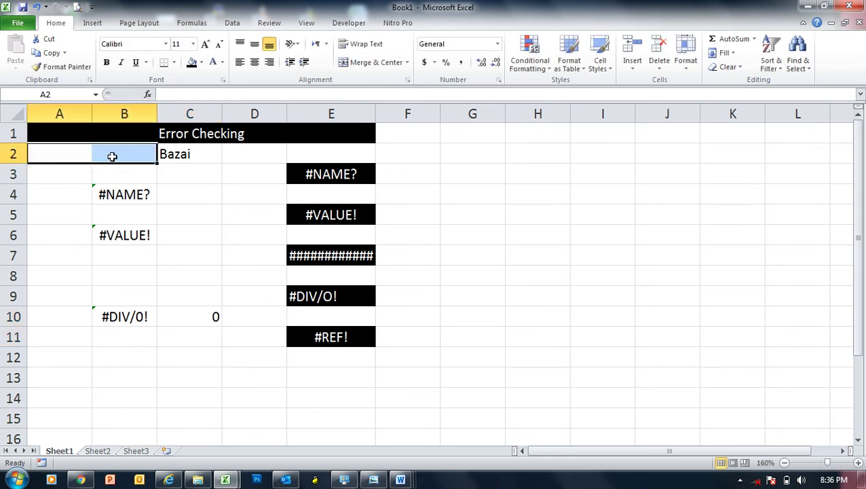
key(Down)
key(Up)
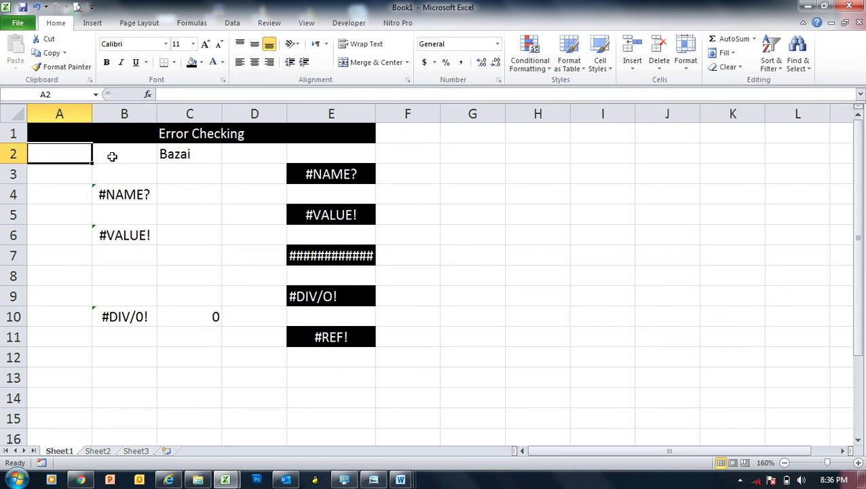
key(ctrl+z)
- Delete the sum formula from cell C10 and select cell B12
click(192, 317)
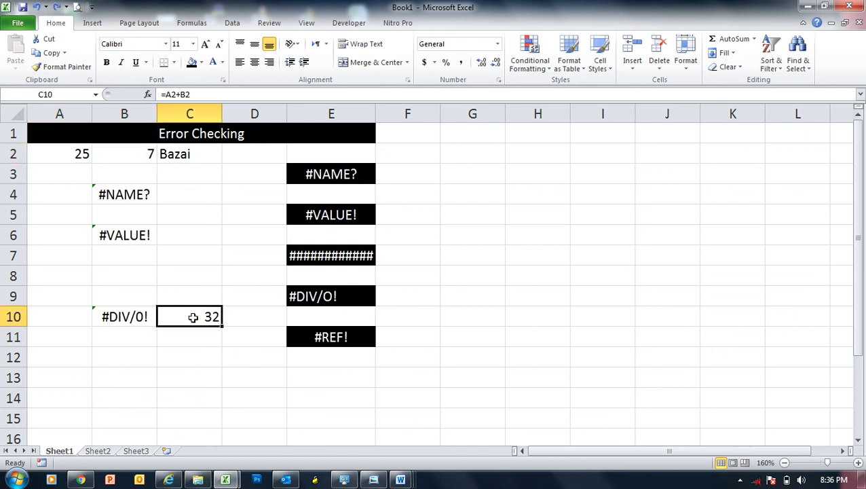
key(Delete)
click(136, 359)
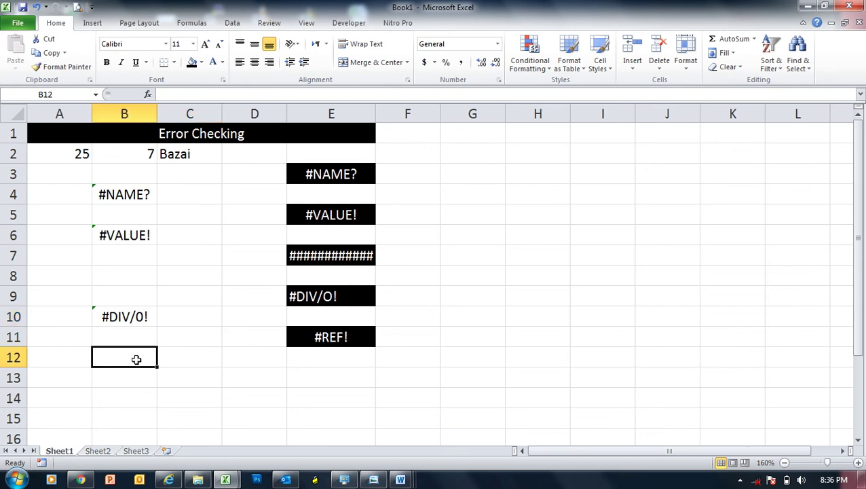
- Change the division formula in cell B10 to =25/7
click(136, 316)
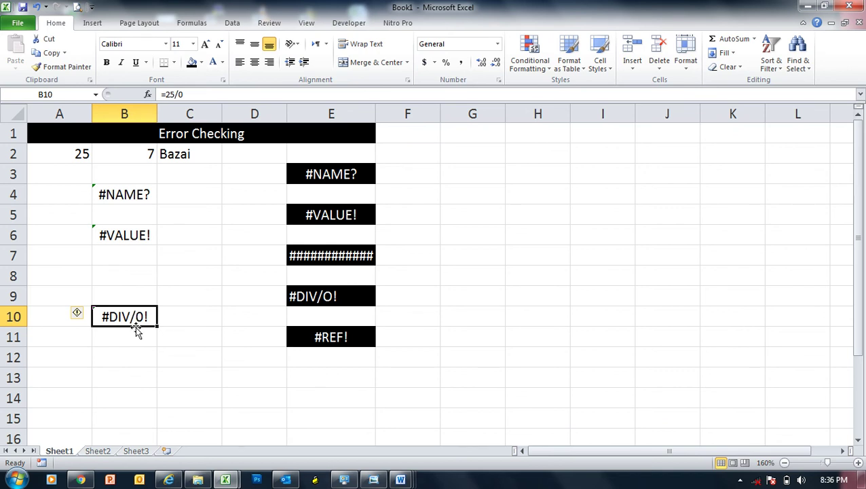
click(191, 94)
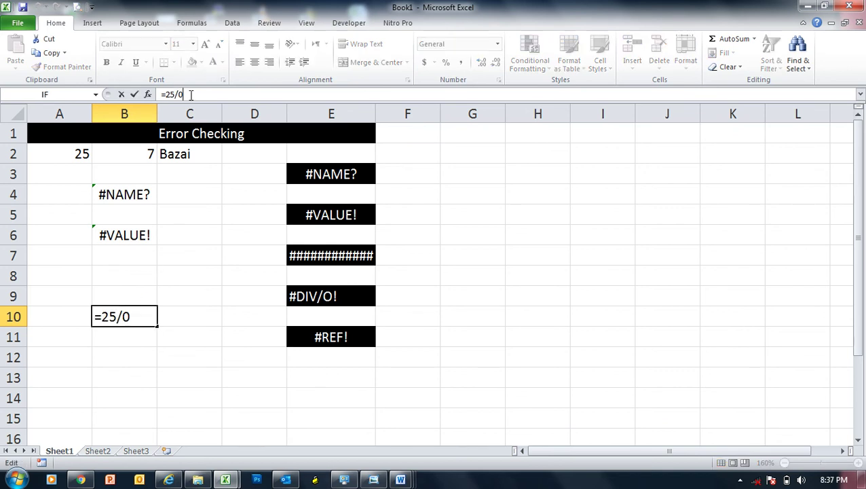
key(BackSpace)
text(7)
key(Return)
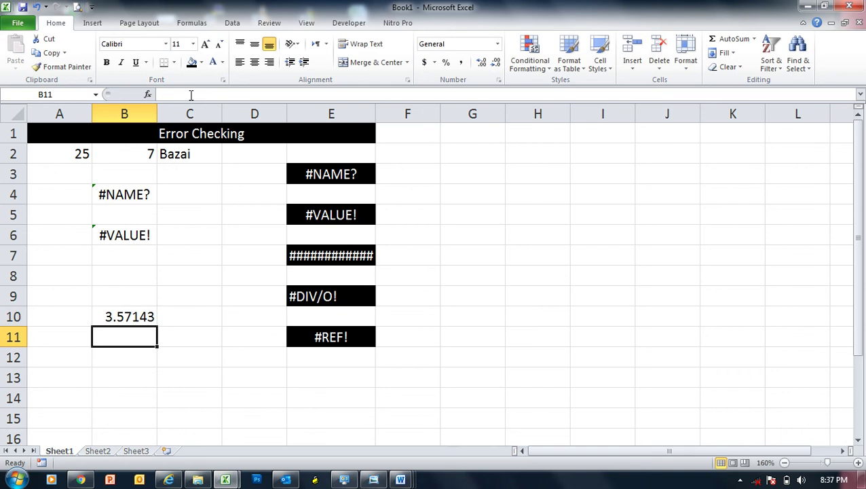
- Change the formula in cell B10 back to =25/0 and select cell B12
key(Up)
click(189, 94)
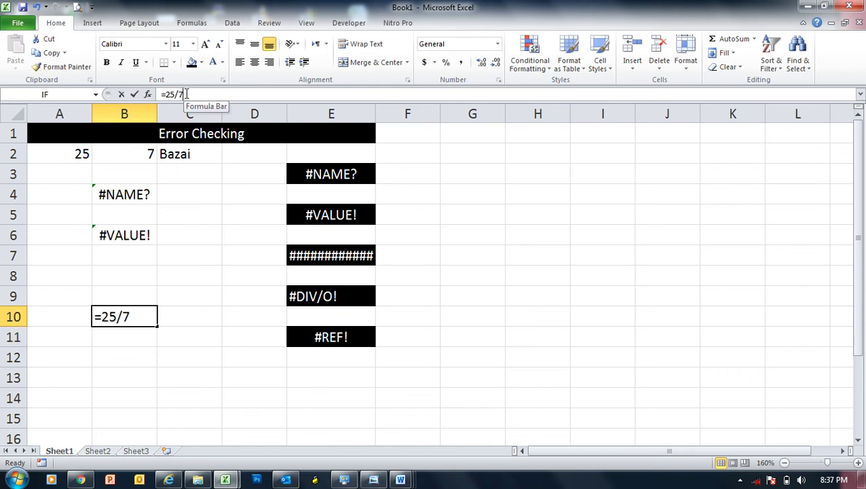
key(BackSpace)
text(0)
key(ctrl+Return)
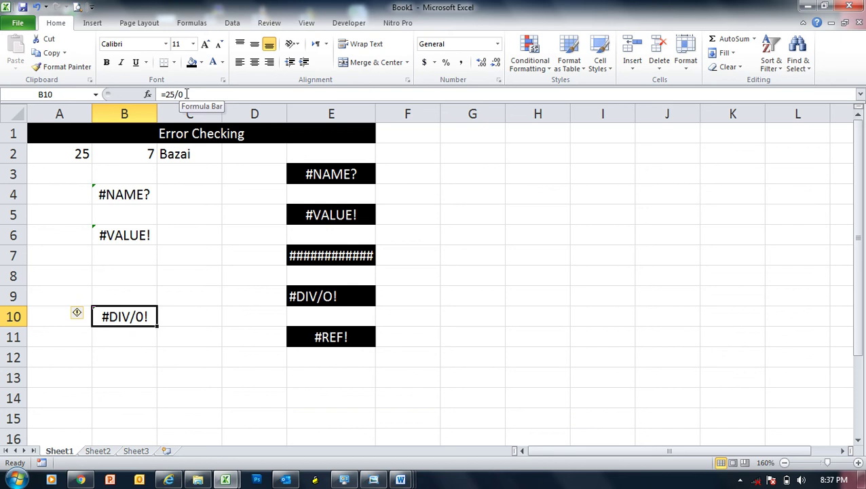
key(Down)
key(Down)
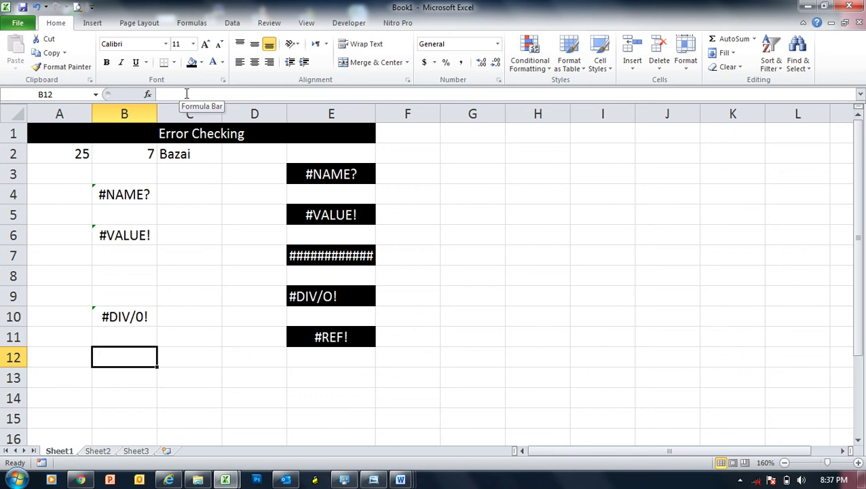
- Enter 90 in cell G1 and 100 in cell H1
click(478, 135)
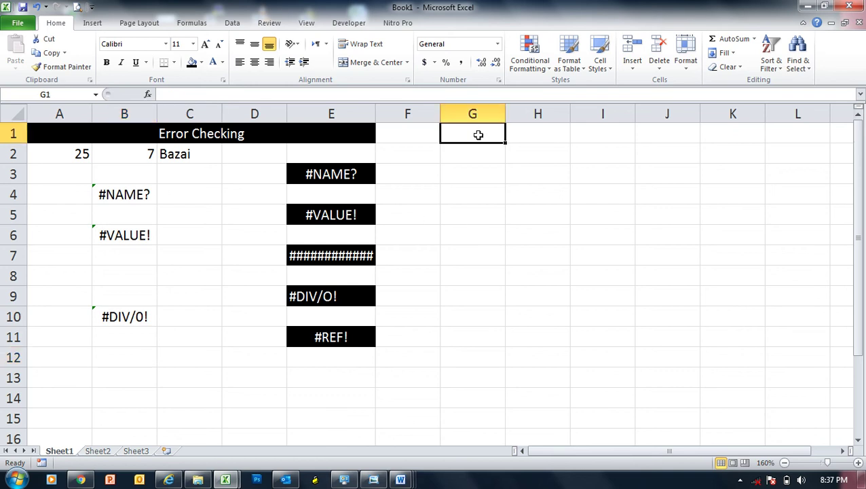
text(90)
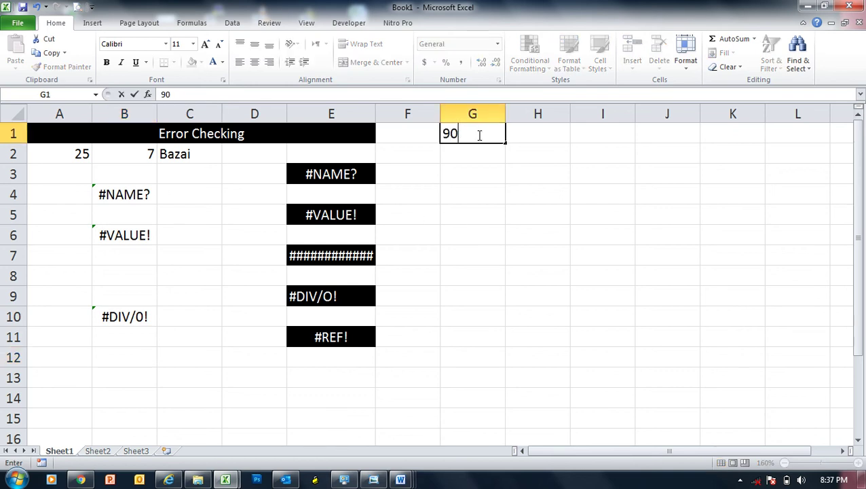
key(Tab)
click(478, 135)
key(Tab)
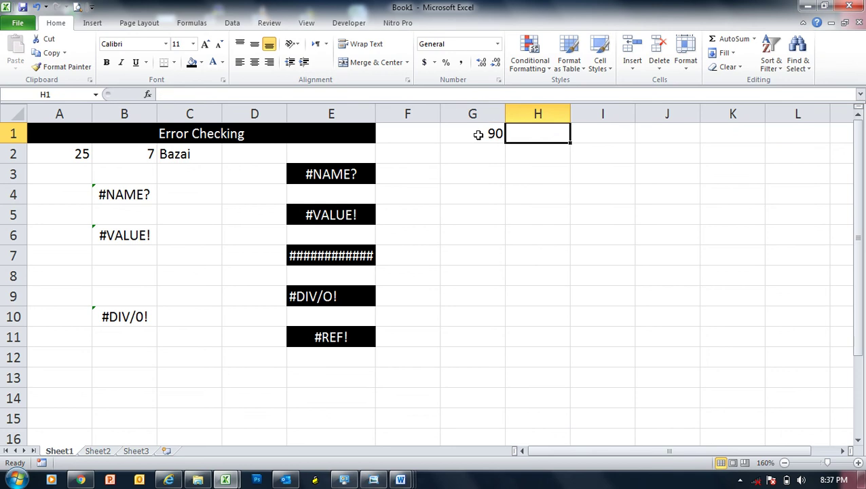
text(1)
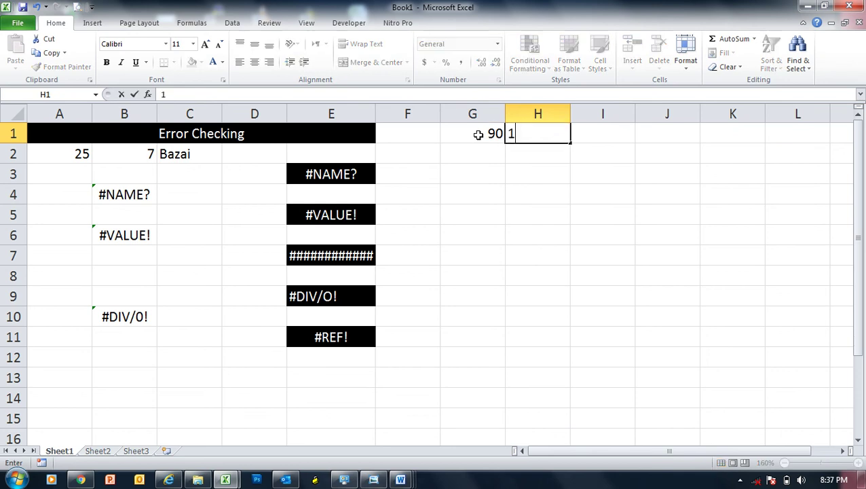
text(00)
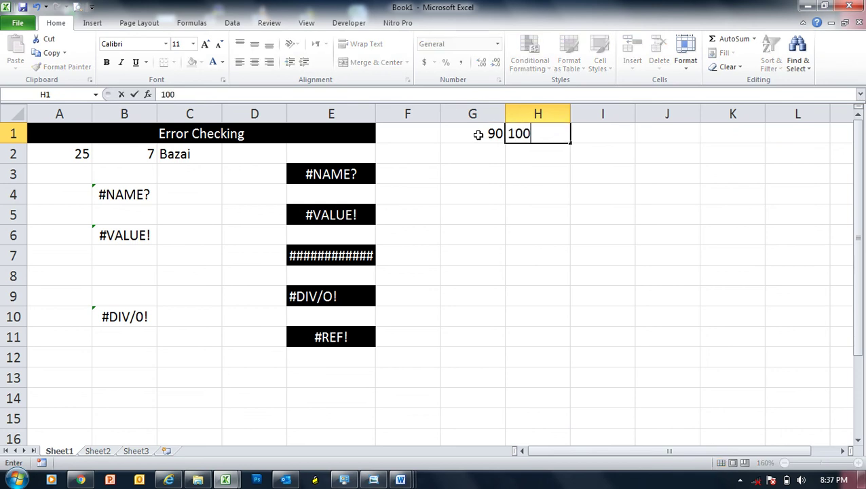
- Enter the formula =G1+H1 in cell B12 and reselect that cell
click(125, 358)
text(=)
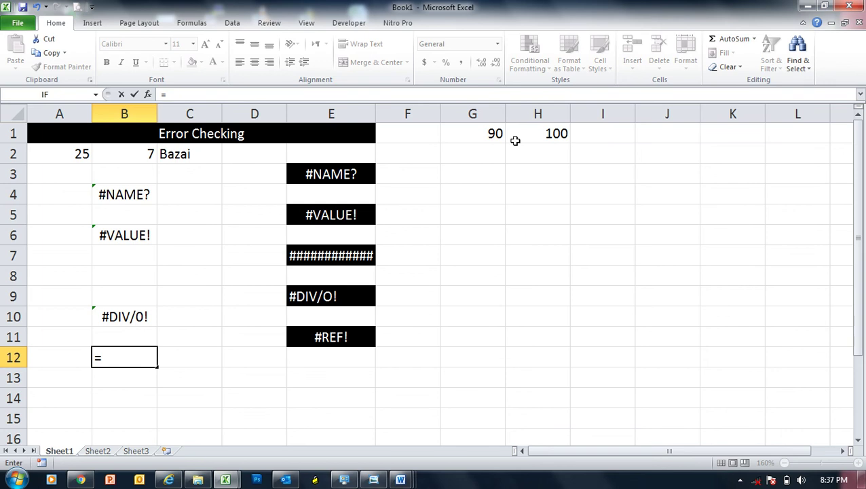
click(477, 133)
text(+)
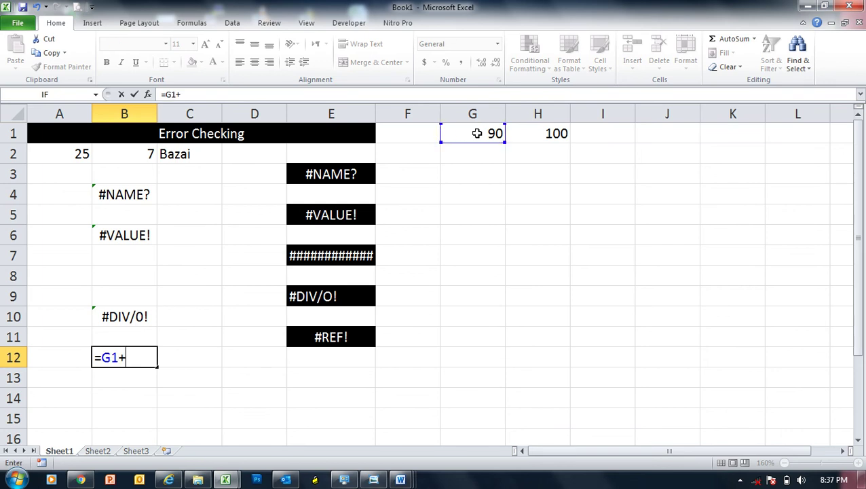
click(537, 133)
key(Return)
key(Return)
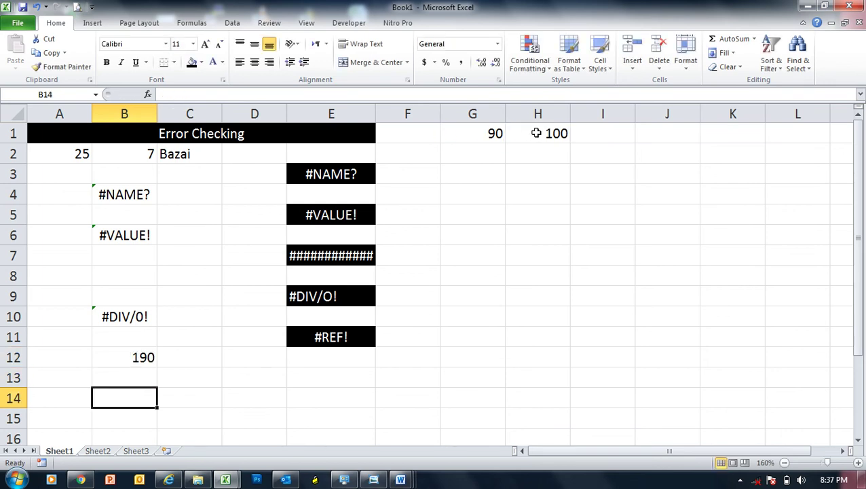
key(Up)
key(Up)
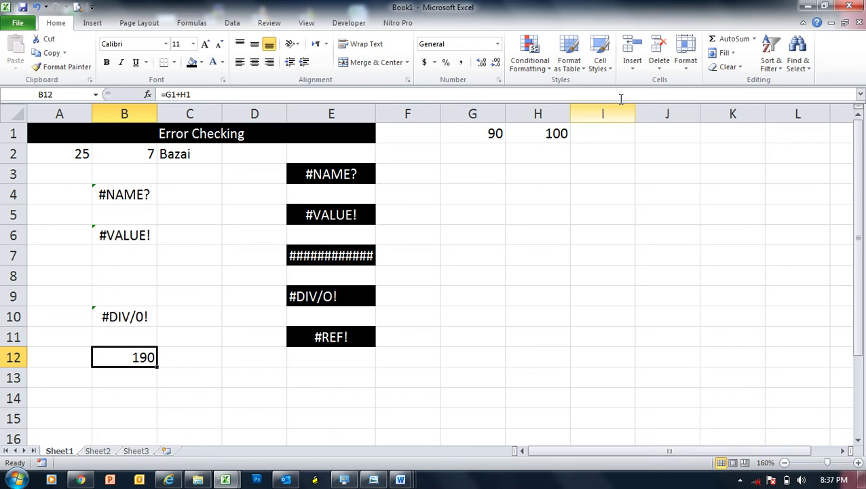
- Delete the entire column H and select cell B12 to view its formula
click(539, 113)
right_click(541, 112)
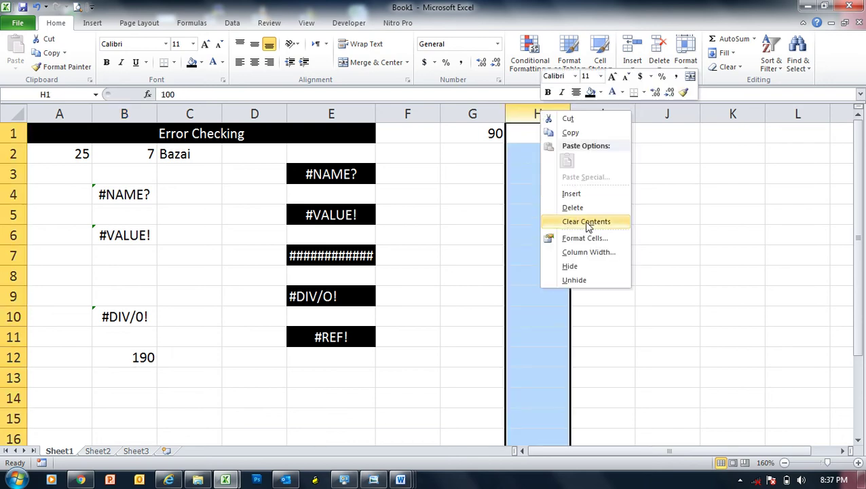
click(574, 207)
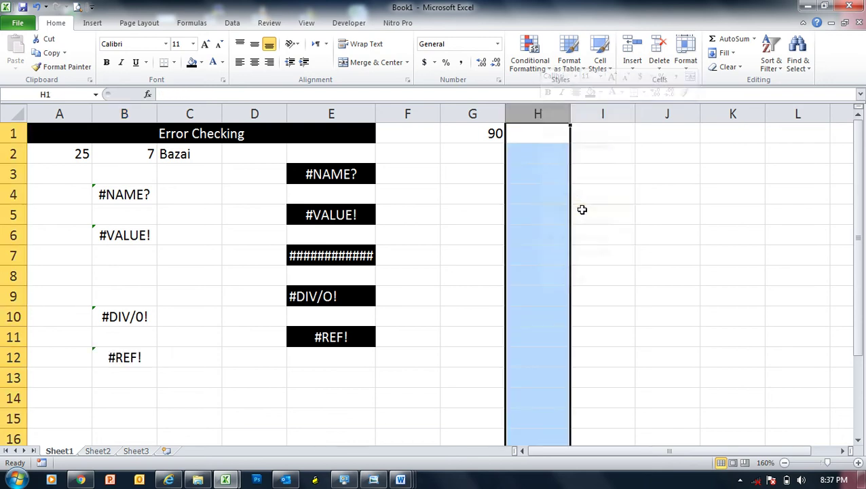
click(131, 358)
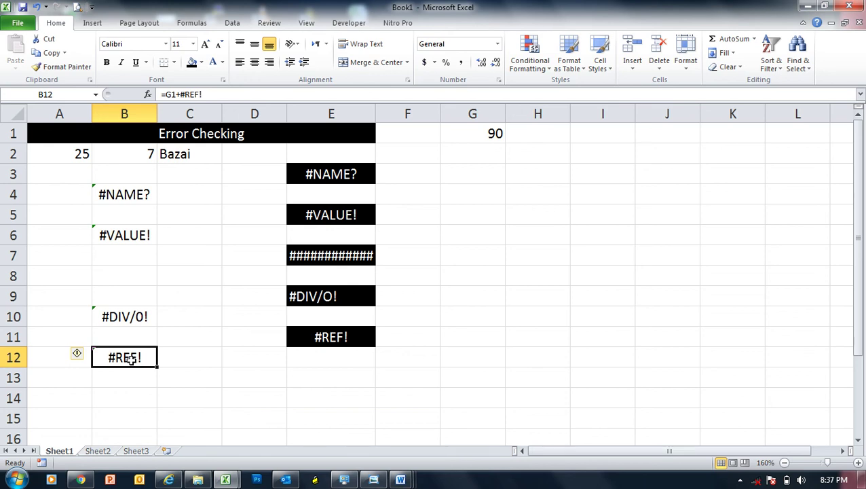
- Enter the formula =AVERAGE(A2:B2) in cell C10
click(195, 316)
text(=avdra)
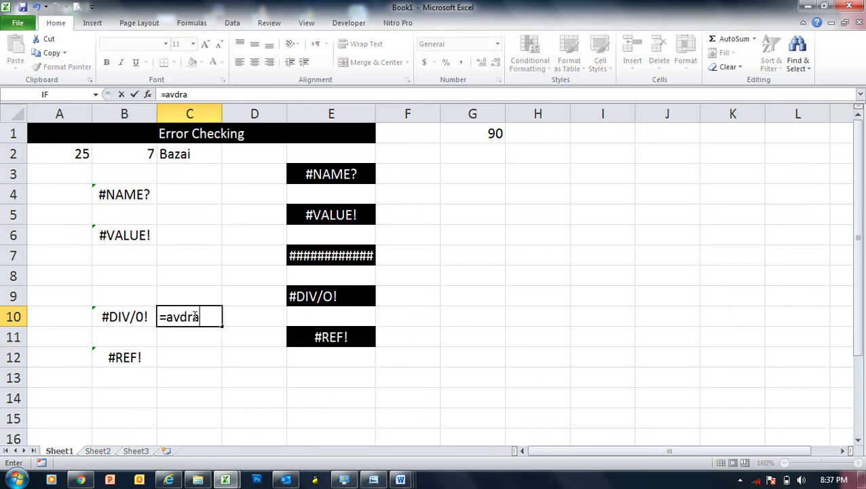
key(BackSpace)
key(BackSpace)
key(BackSpace)
text(erage()
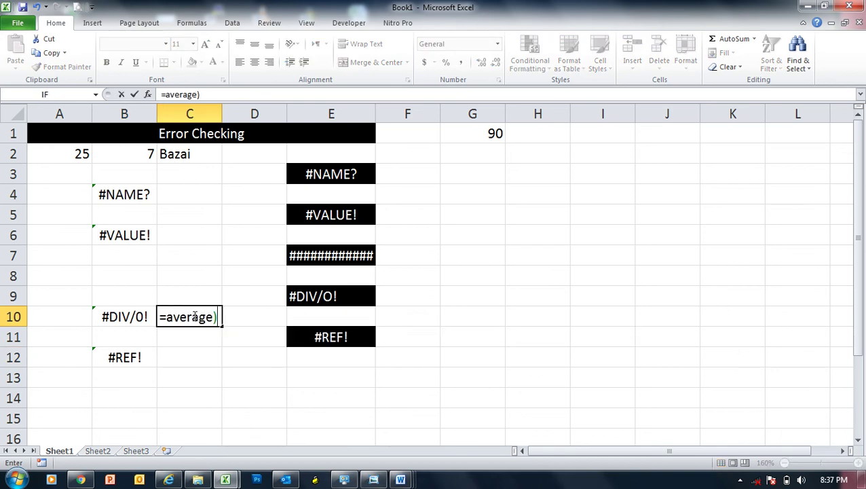
key(BackSpace)
text(()
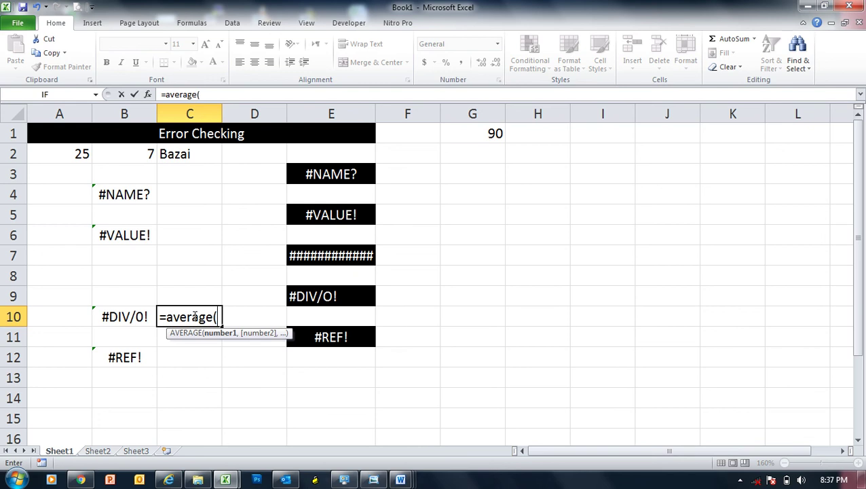
drag(87, 152, 126, 153)
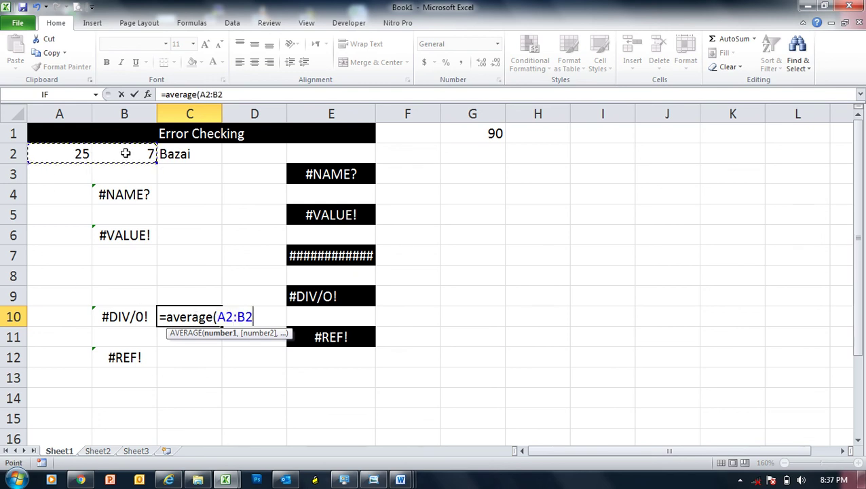
key(Return)
key(Up)
- Clear the numbers from cells B2 and A2 and select the average formula cell C10
click(135, 155)
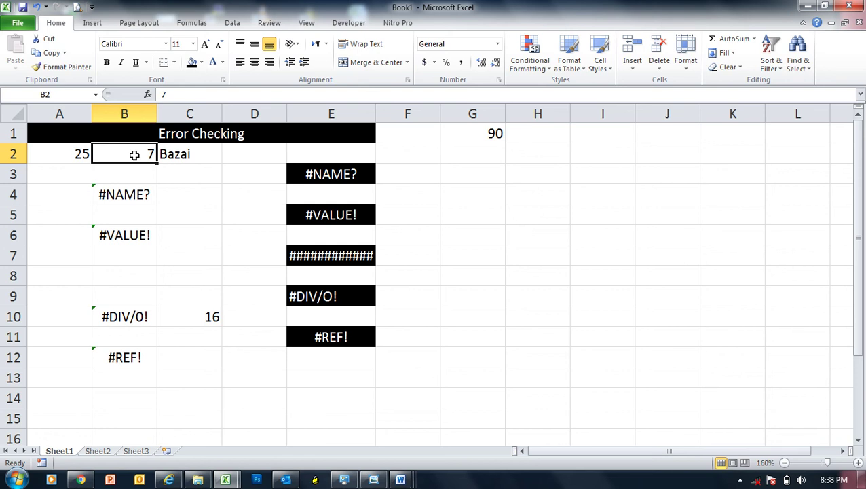
key(Delete)
key(Return)
key(Up)
key(Left)
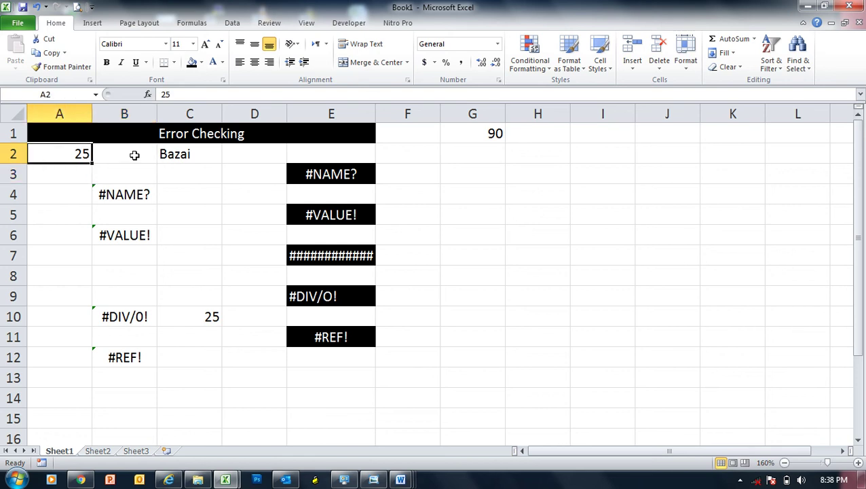
key(Delete)
key(Down)
key(Down)
key(Down)
key(Down)
key(Down)
key(Down)
key(Down)
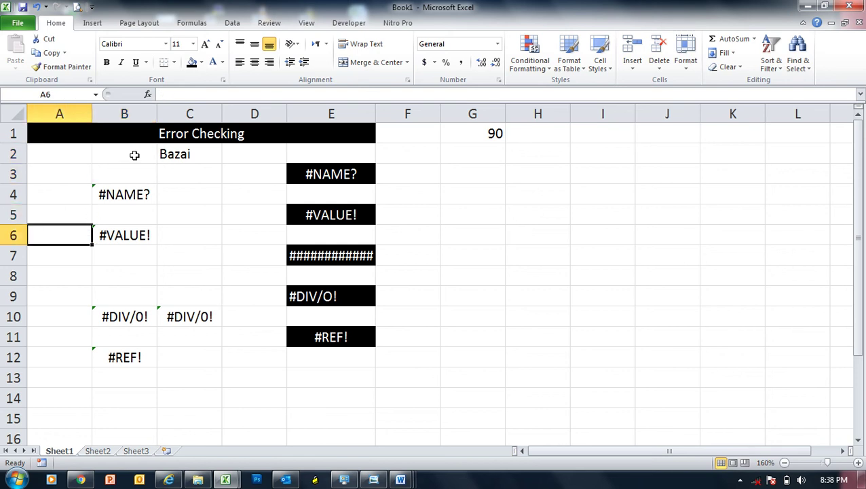
key(Down)
key(Right)
key(Right)
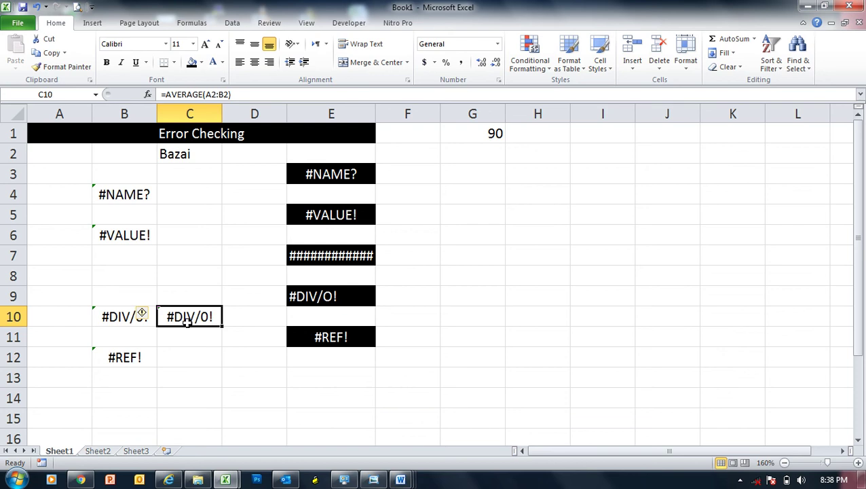
- Examine the range A2:B2 that the average formula in cell C10 refers to
drag(82, 149, 123, 166)
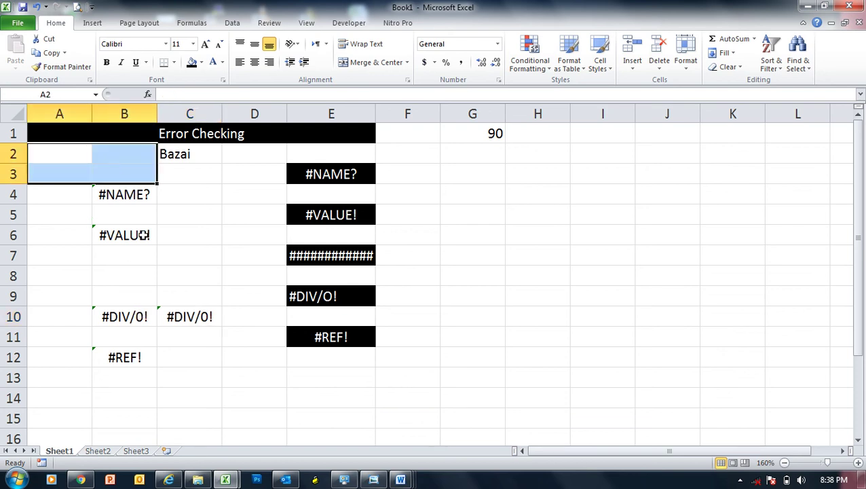
drag(76, 150, 114, 151)
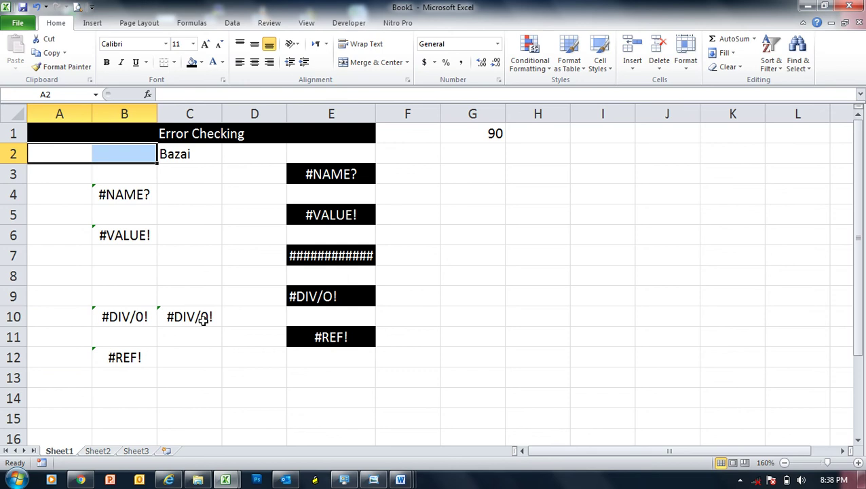
click(204, 321)
- Enter 25 in cell A2 and check the average in cell C10
click(55, 153)
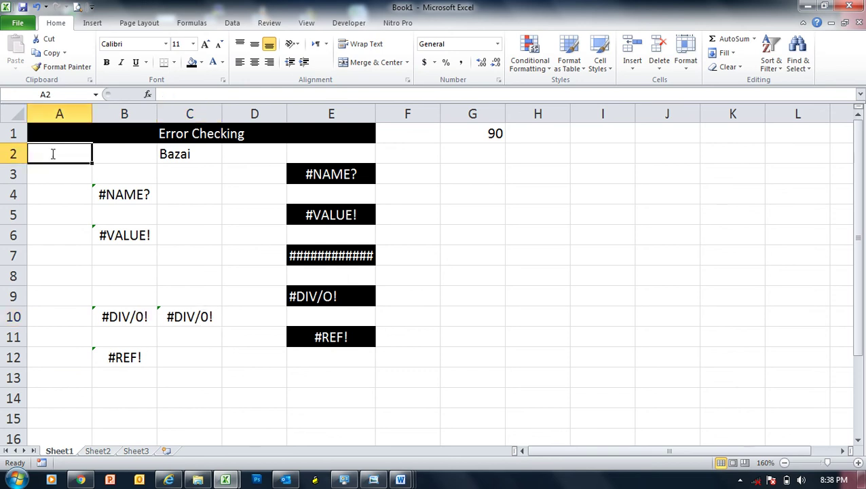
text(25)
key(Down)
key(Down)
key(Down)
key(Down)
key(Down)
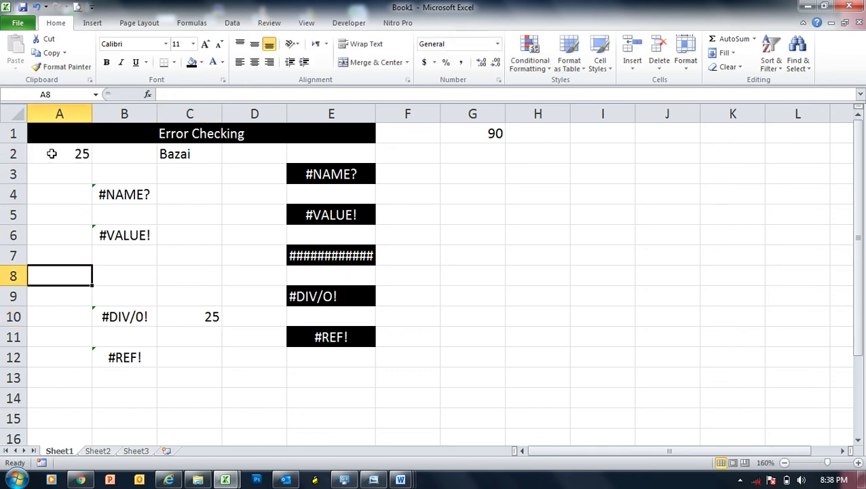
key(Right)
key(Right)
key(Right)
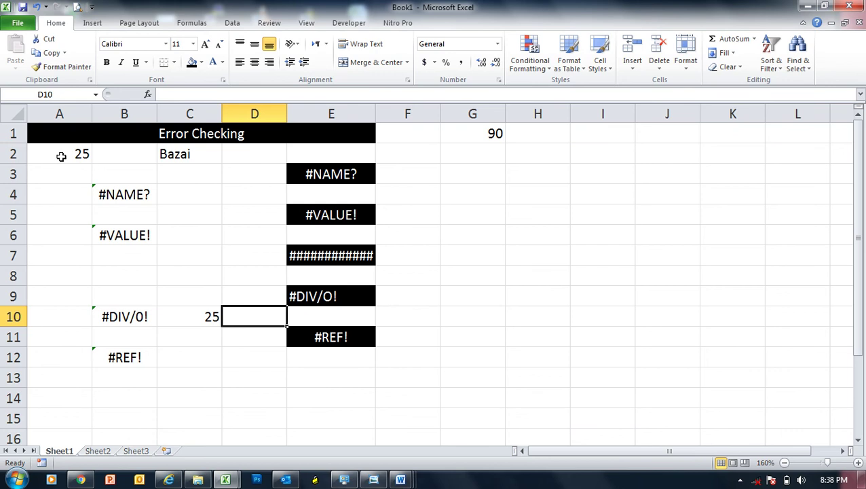
click(61, 157)
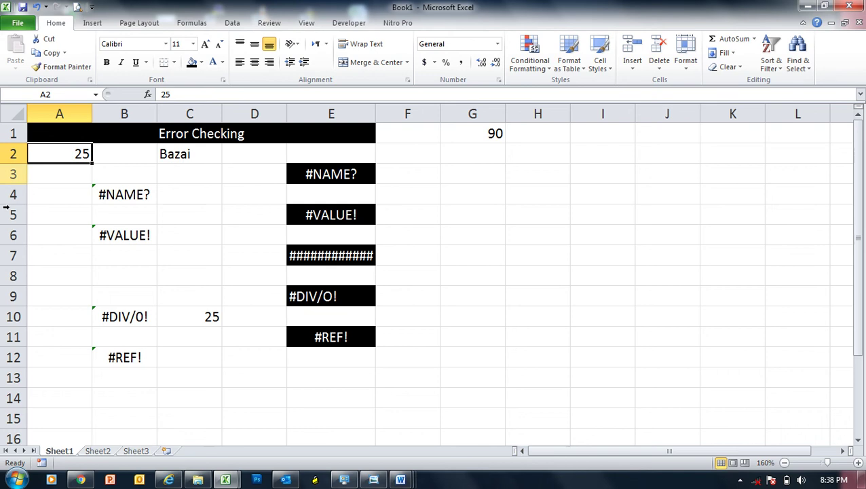
- Review the formula in cell B4, the formula auditing tools and the error labels in cells E3 through E11
click(133, 199)
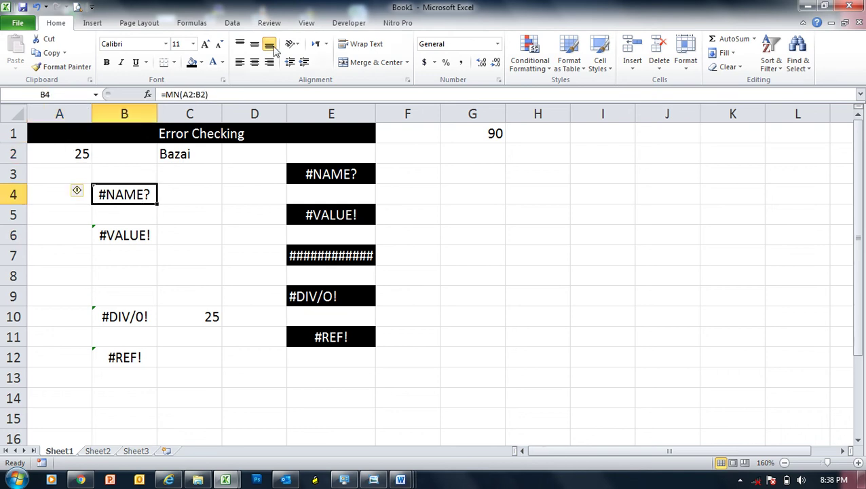
click(202, 23)
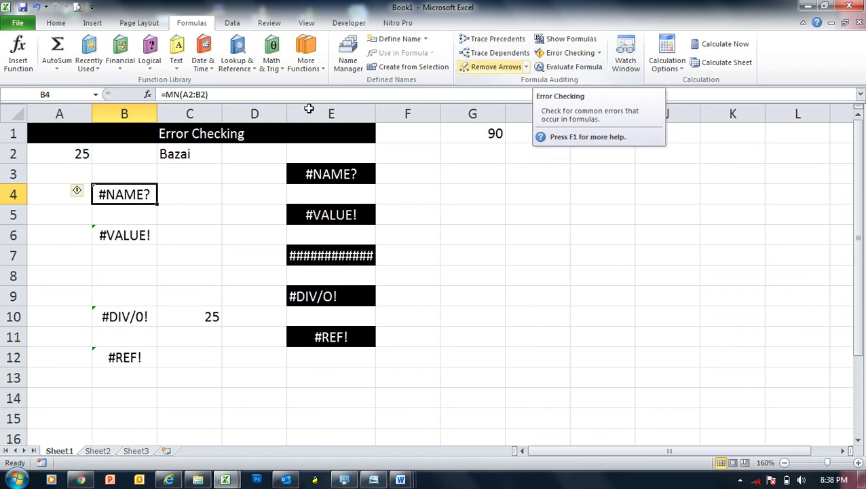
click(331, 178)
click(337, 214)
click(334, 258)
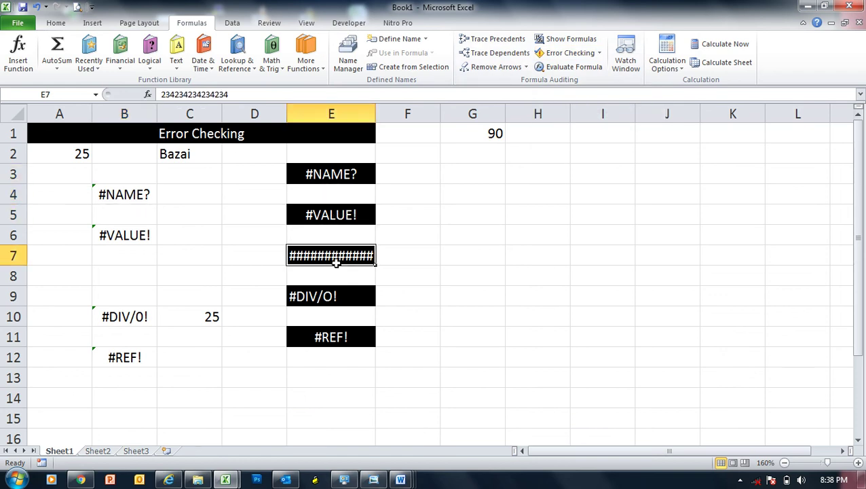
click(332, 296)
click(330, 338)
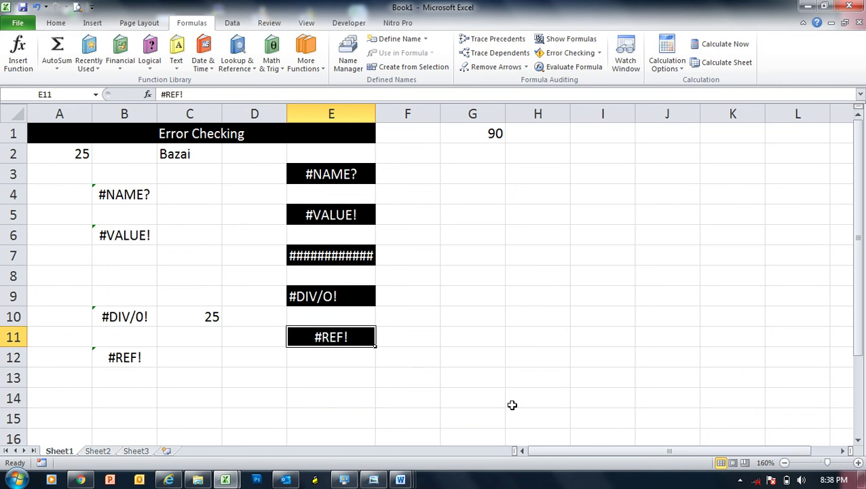
click(743, 481)
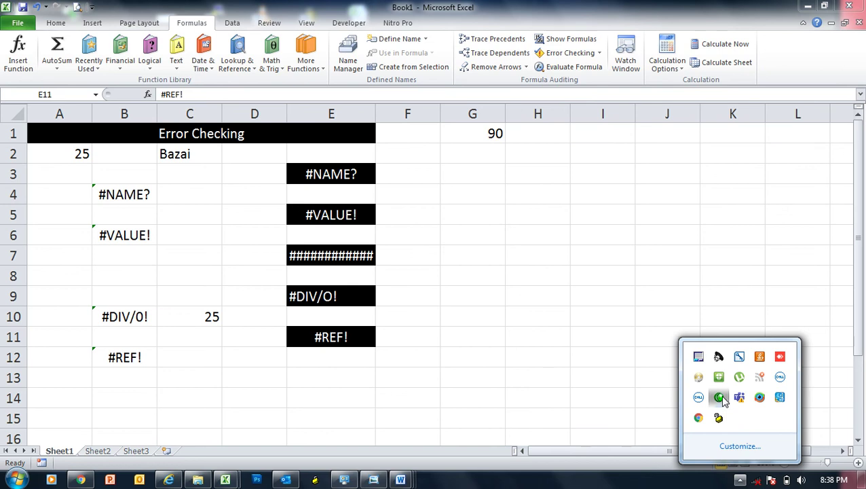